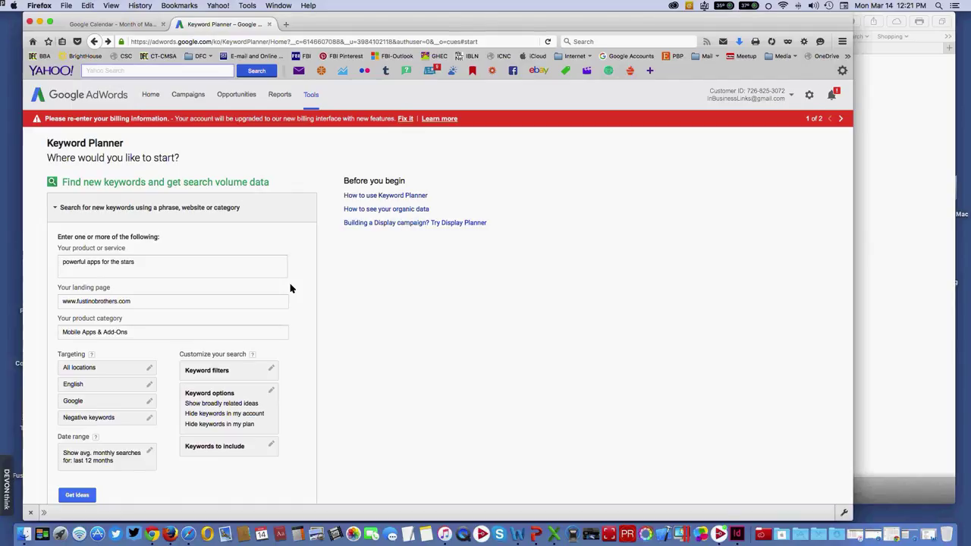
- Move the browser window aside to reveal the desktop icons and enlarge the Keyword Planner page by two zoom levels
click(141, 266)
drag(140, 266, 64, 263)
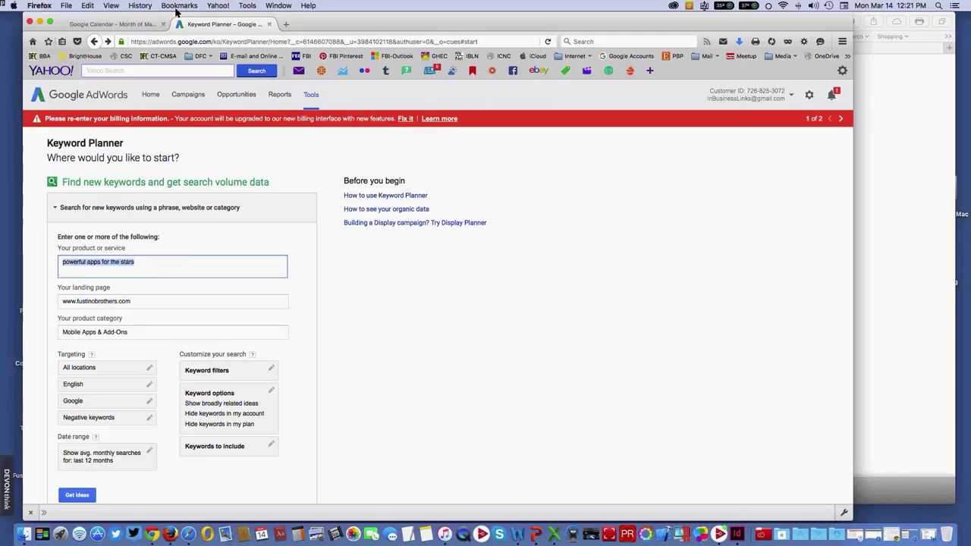
drag(342, 15, 435, 15)
click(111, 6)
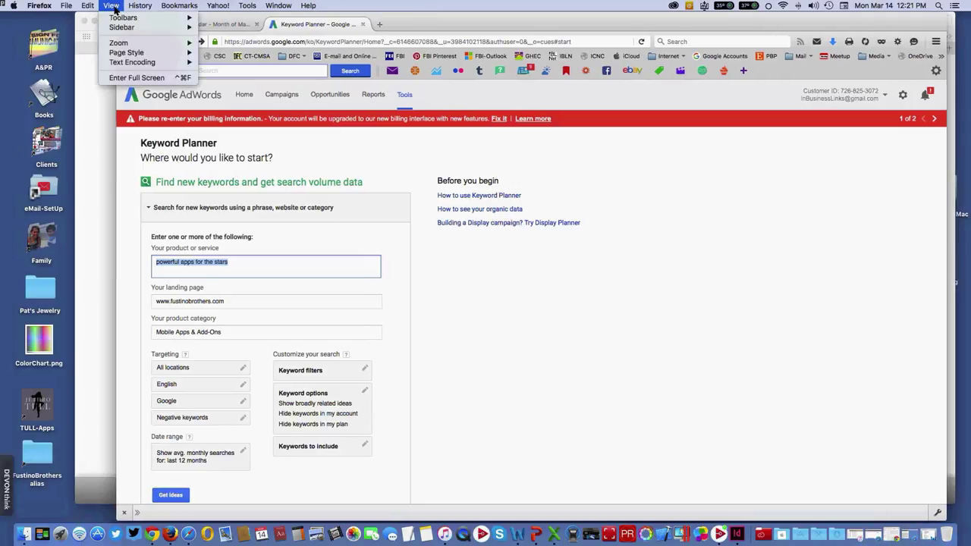
click(247, 5)
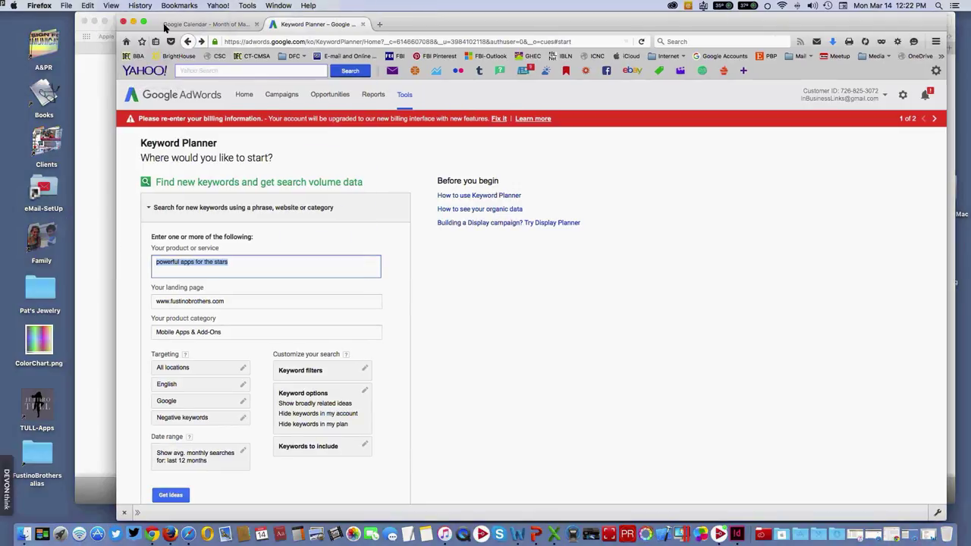
click(117, 9)
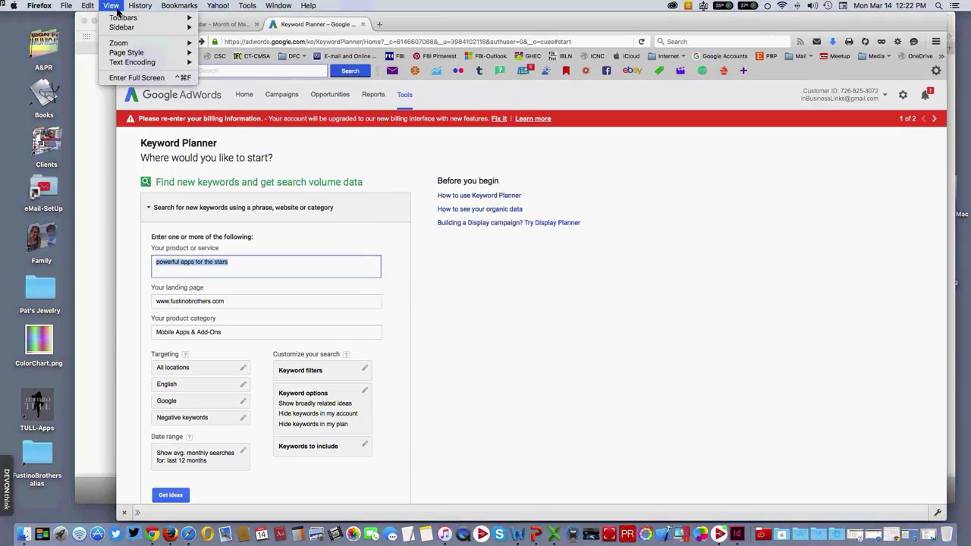
mouse_move(126, 44)
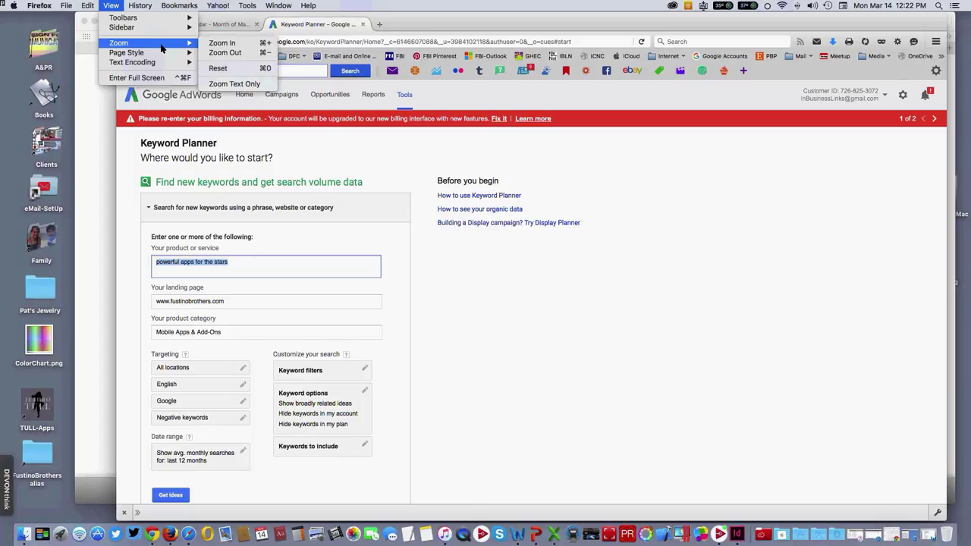
click(269, 45)
click(112, 6)
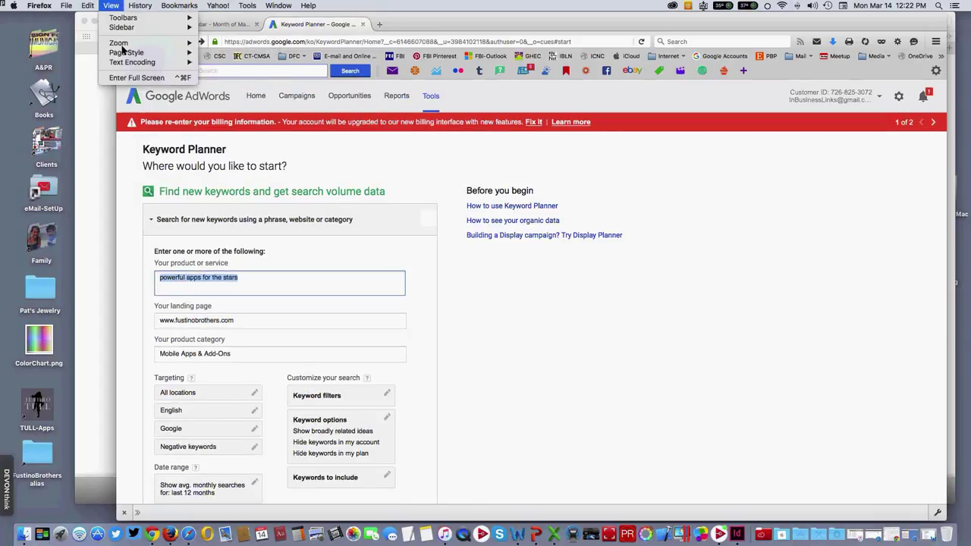
mouse_move(123, 45)
click(271, 46)
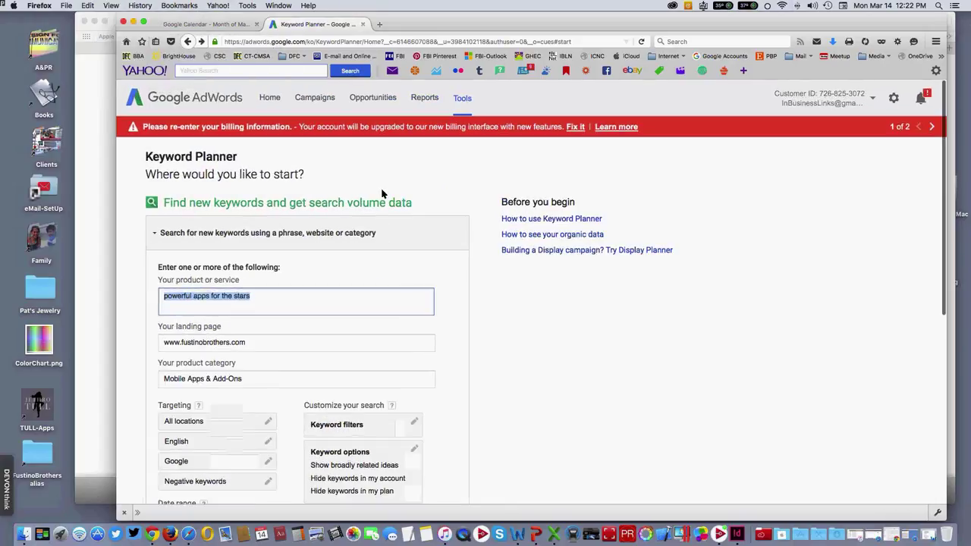
scroll(497, 346, down, 1)
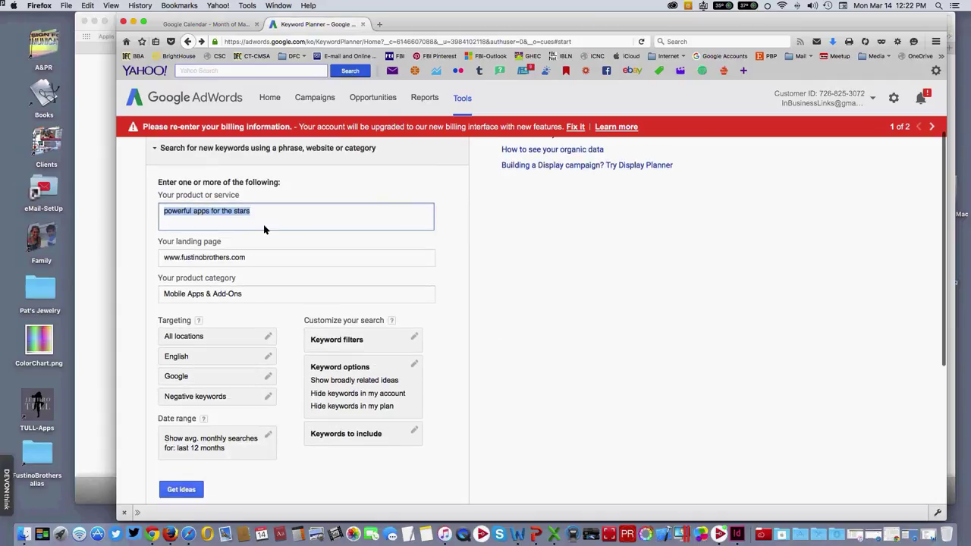
scroll(264, 229, down, 1)
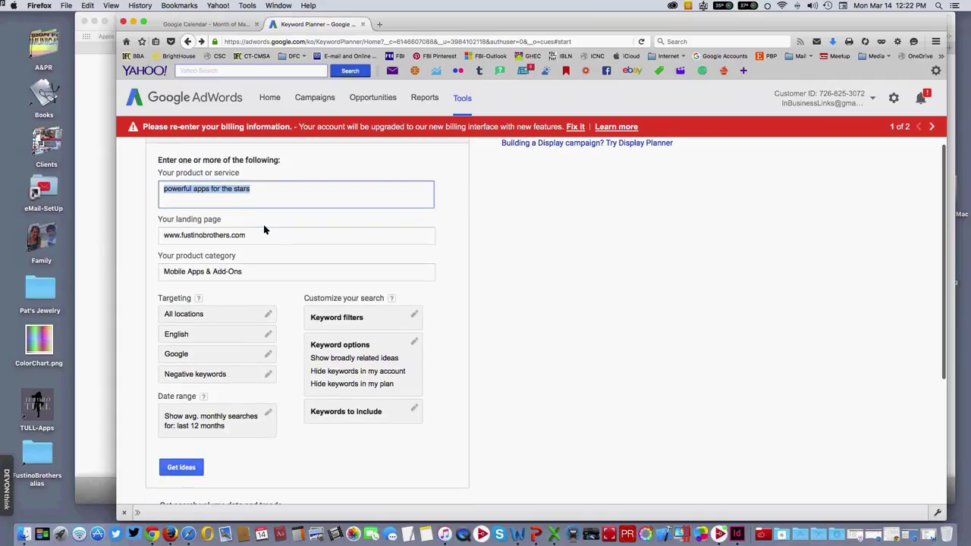
click(253, 239)
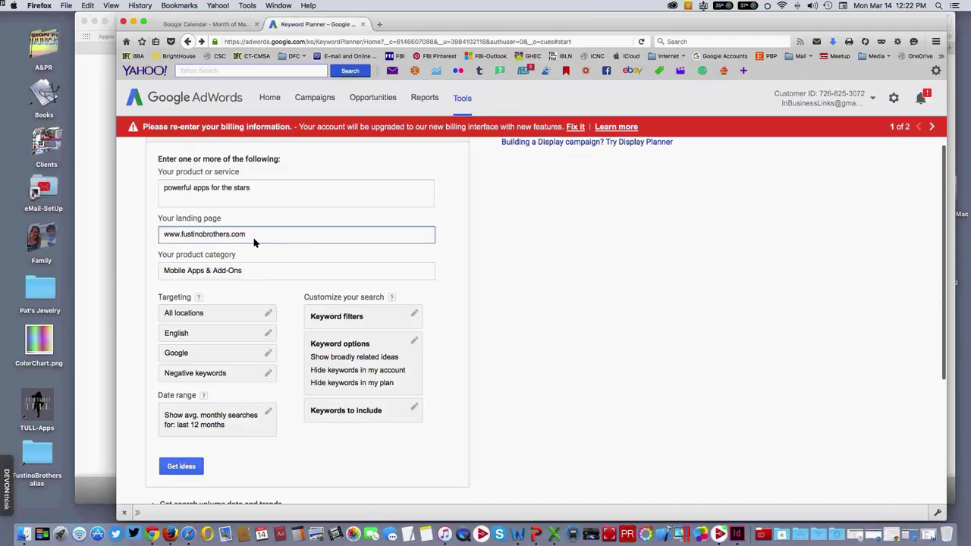
scroll(208, 288, down, 1)
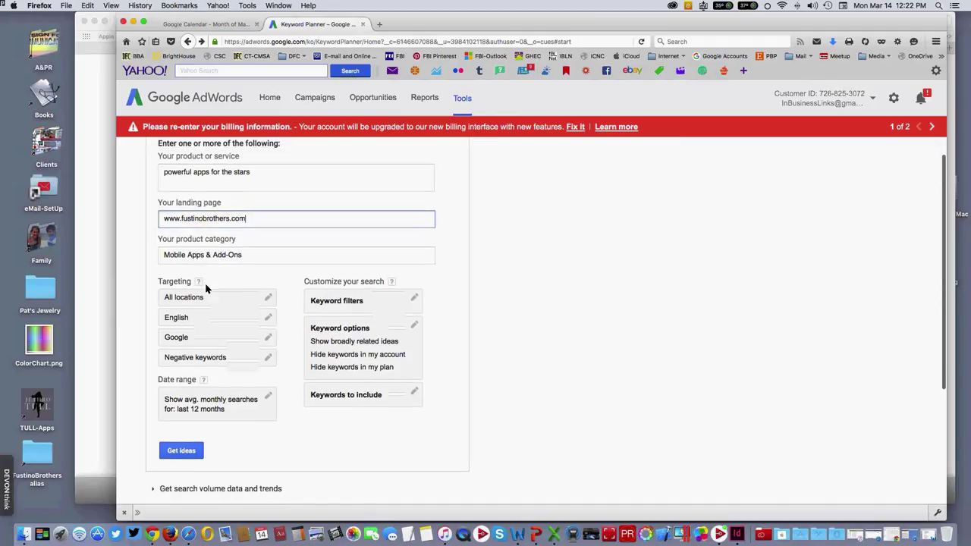
click(250, 259)
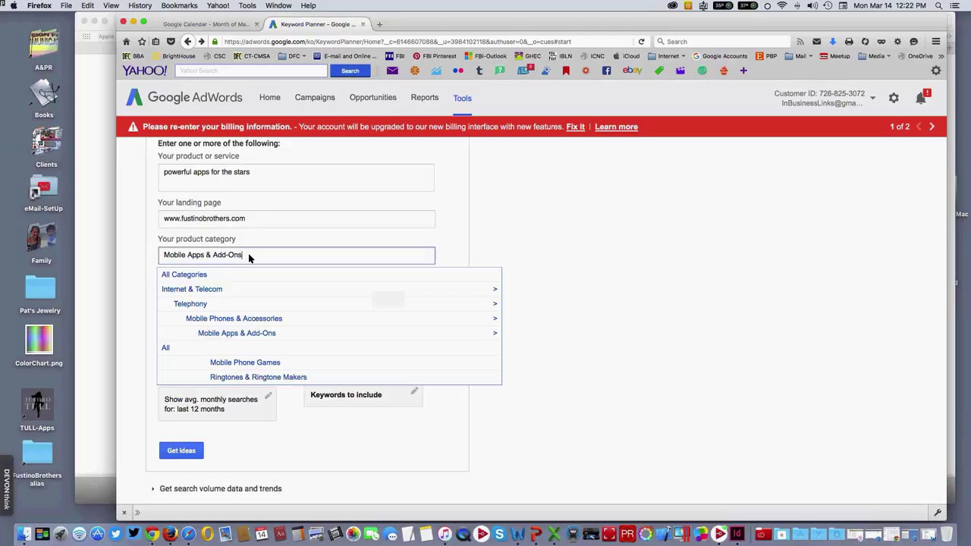
click(489, 246)
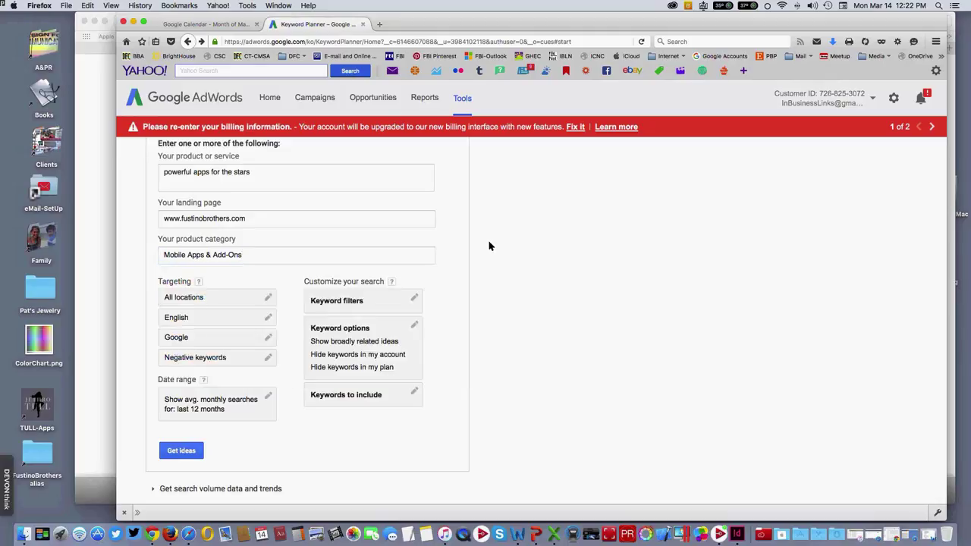
scroll(489, 247, down, 3)
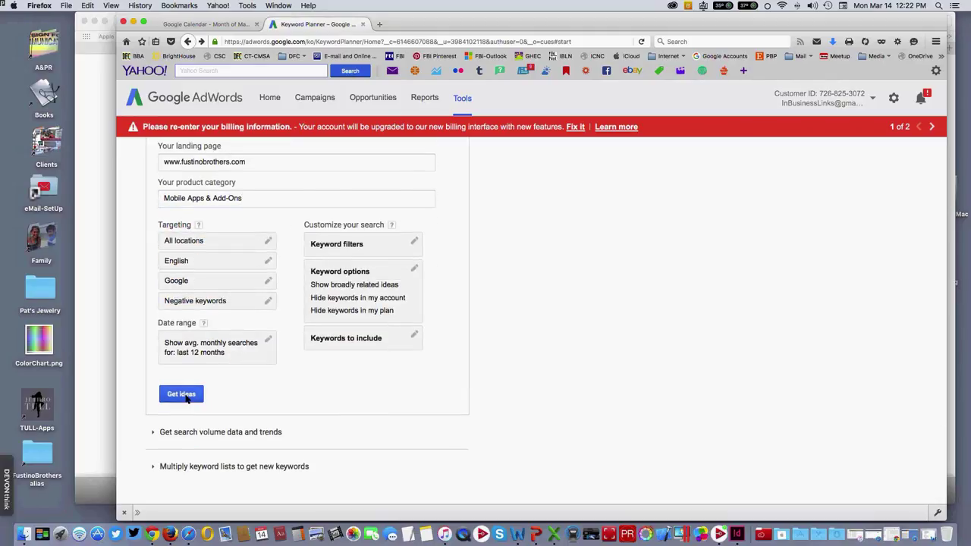
click(185, 397)
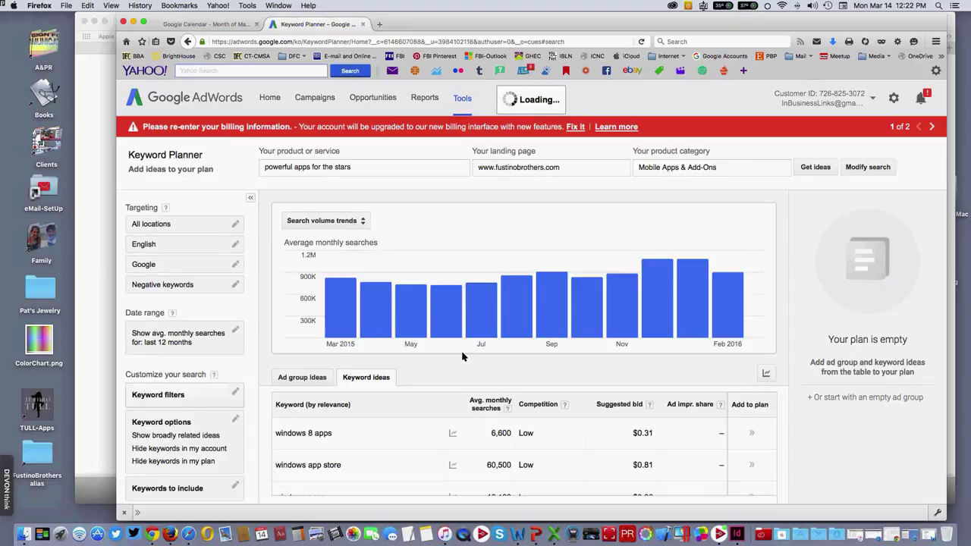
- Examine the keyword ideas by relevance, comparing average monthly searches, competition and suggested bids across the first page of results
key(super+minus)
key(super+minus)
scroll(356, 441, down, 3)
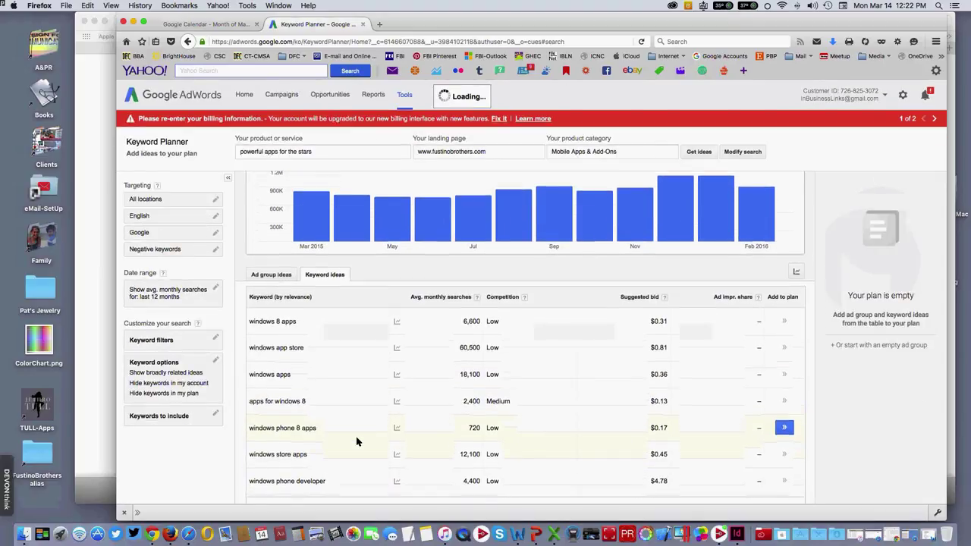
scroll(356, 442, down, 3)
scroll(356, 442, down, 3)
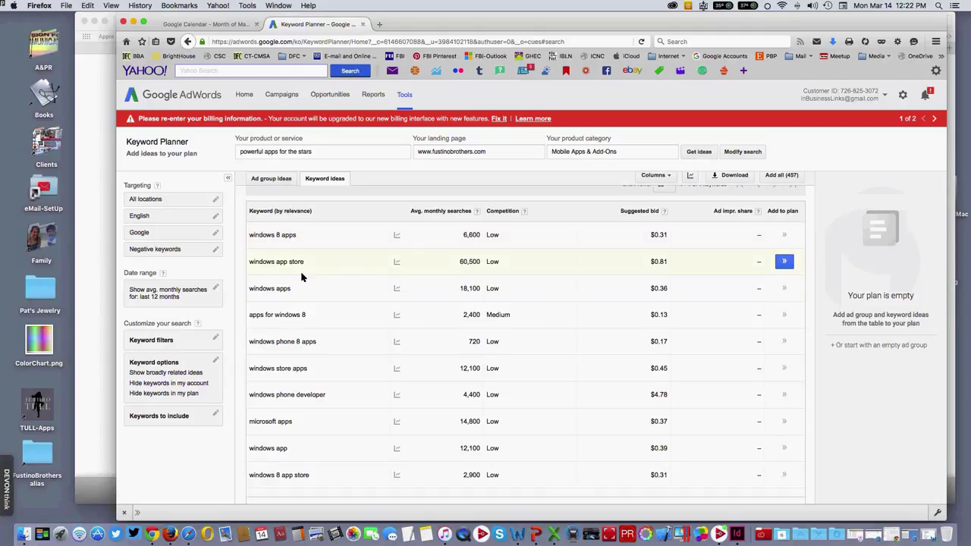
scroll(348, 331, down, 2)
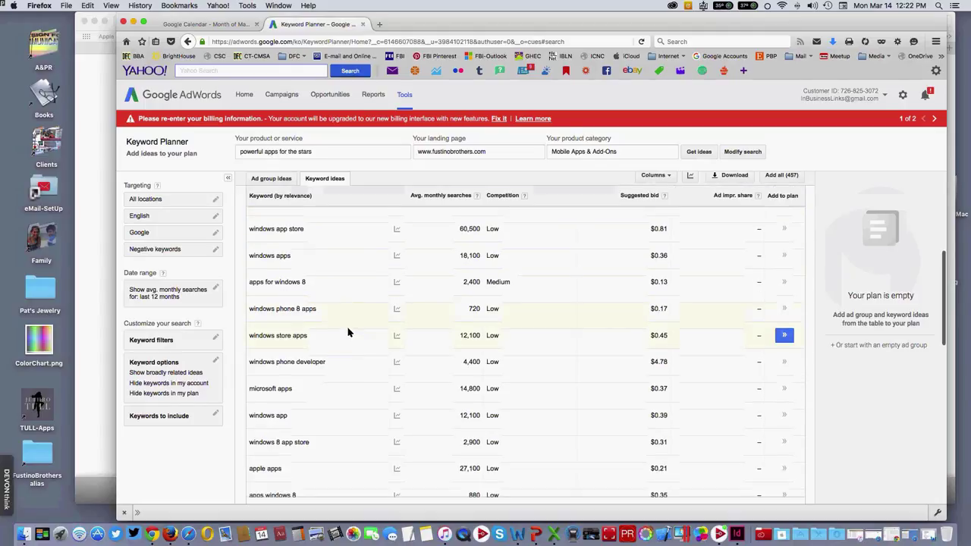
scroll(348, 330, down, 1)
scroll(348, 331, down, 1)
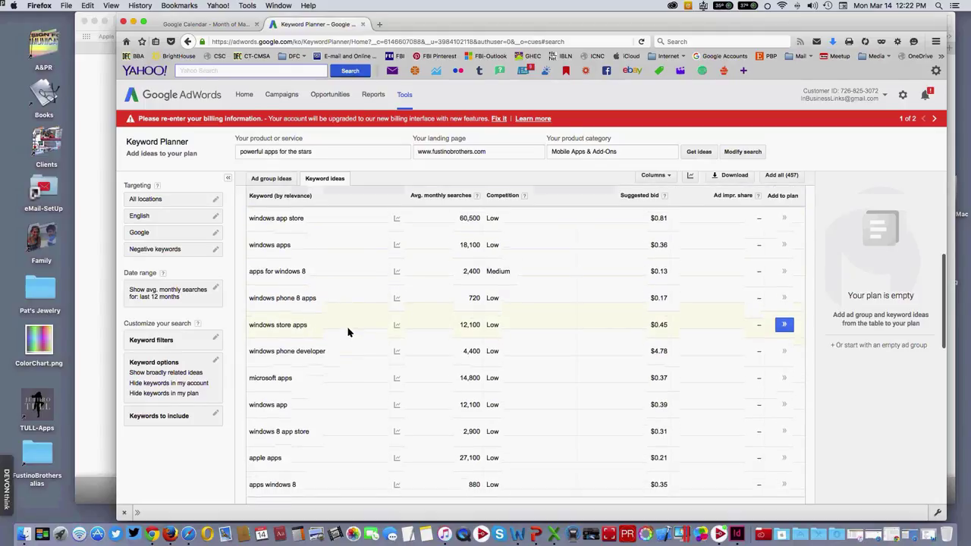
scroll(307, 400, down, 4)
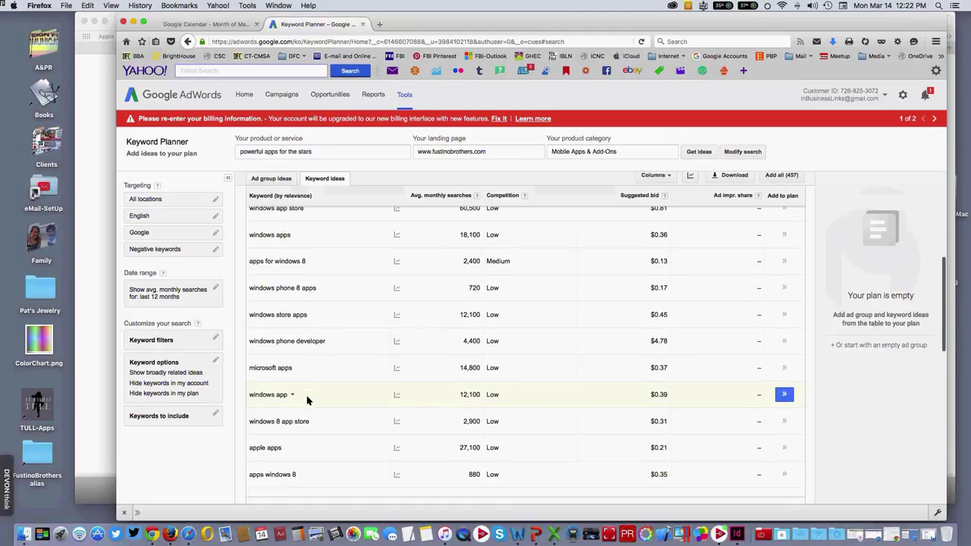
scroll(307, 400, down, 5)
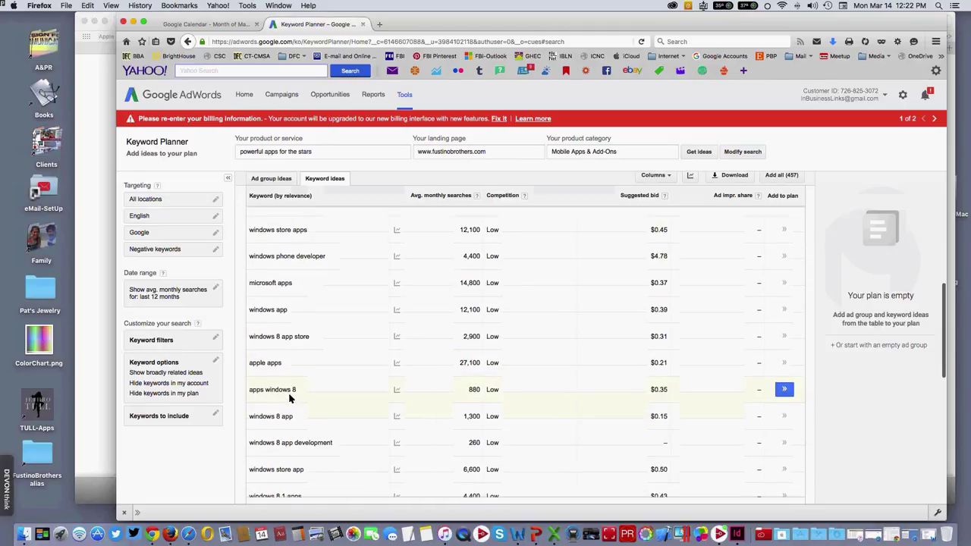
scroll(339, 407, down, 1)
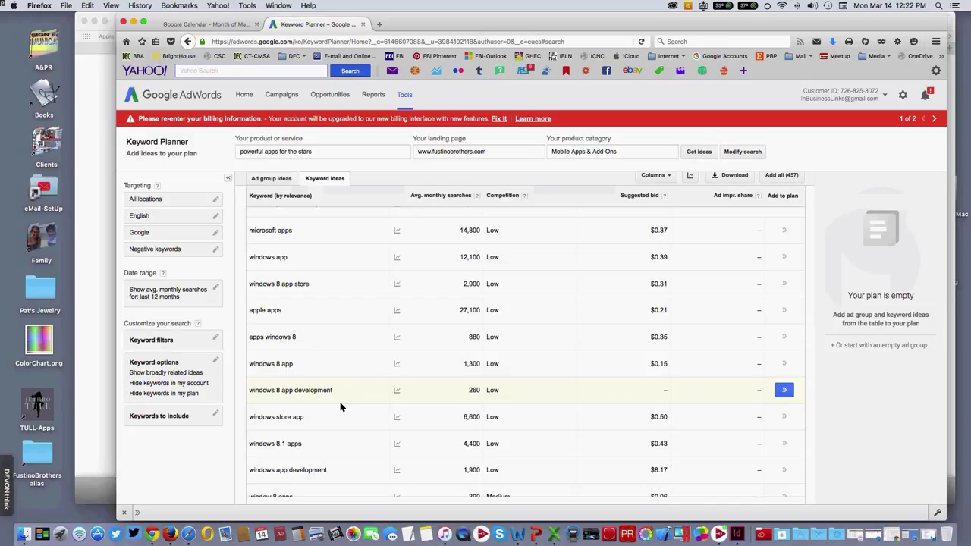
scroll(340, 409, down, 3)
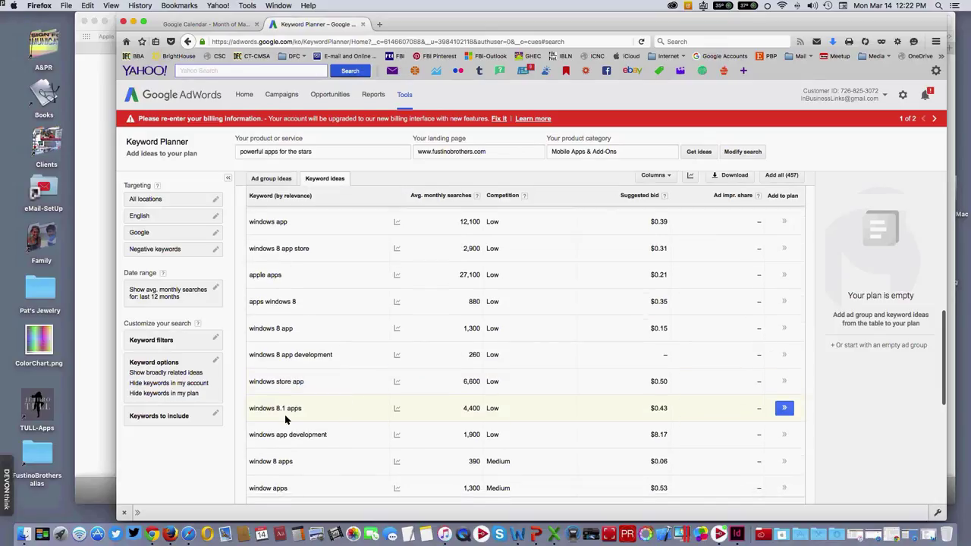
scroll(339, 417, down, 6)
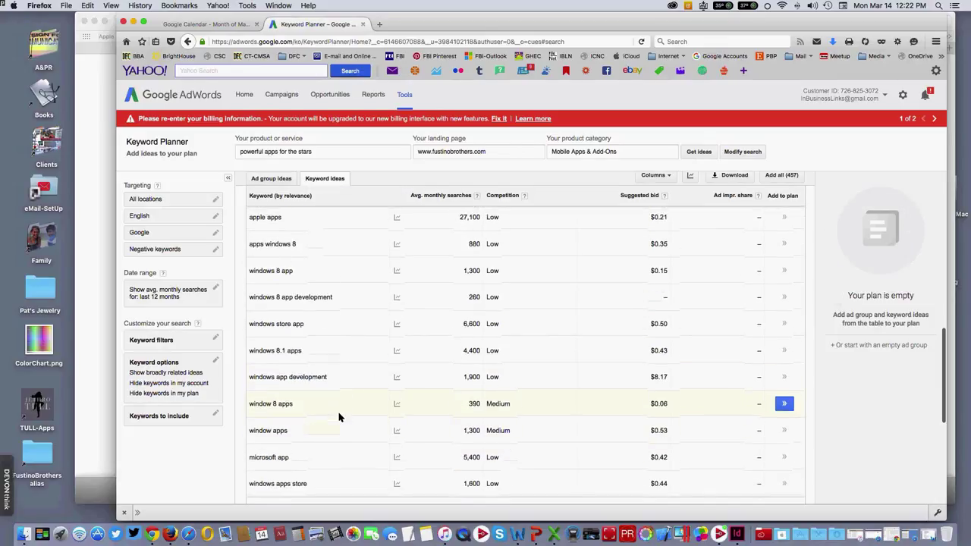
scroll(339, 417, down, 7)
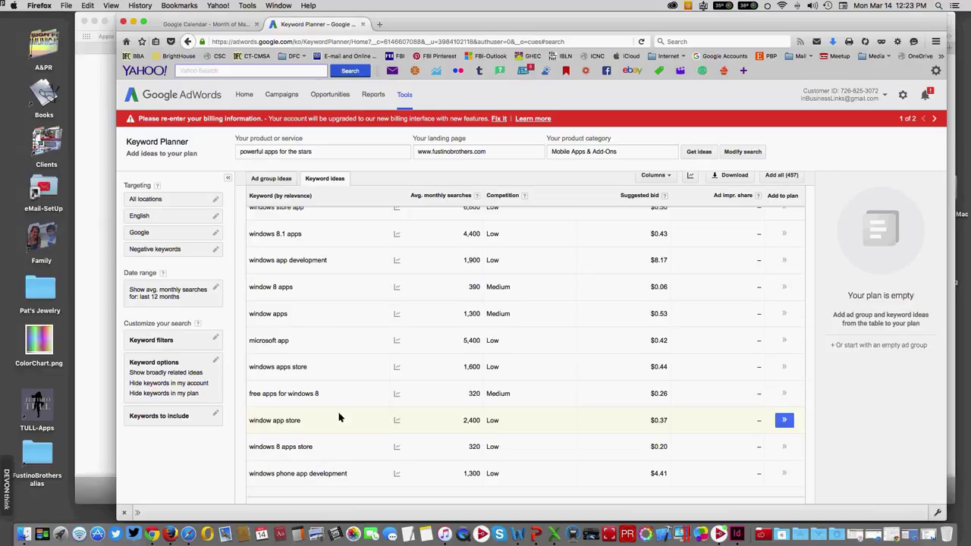
scroll(339, 416, down, 1)
scroll(339, 417, up, 6)
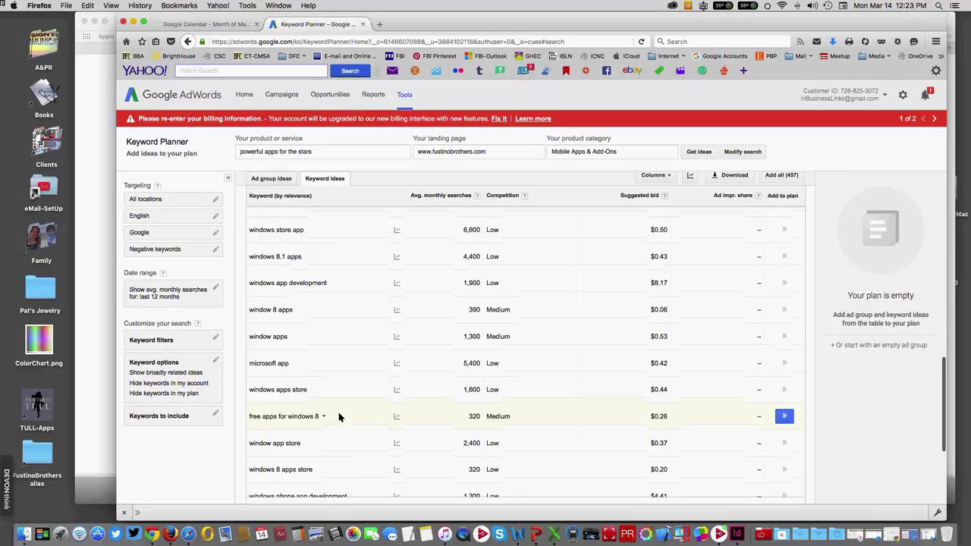
scroll(339, 416, up, 1)
scroll(339, 416, down, 1)
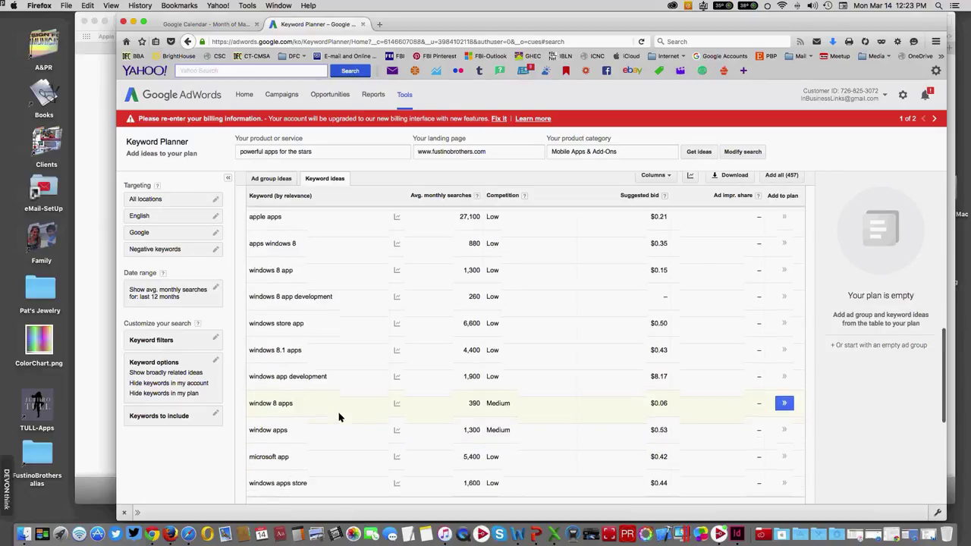
scroll(339, 416, down, 5)
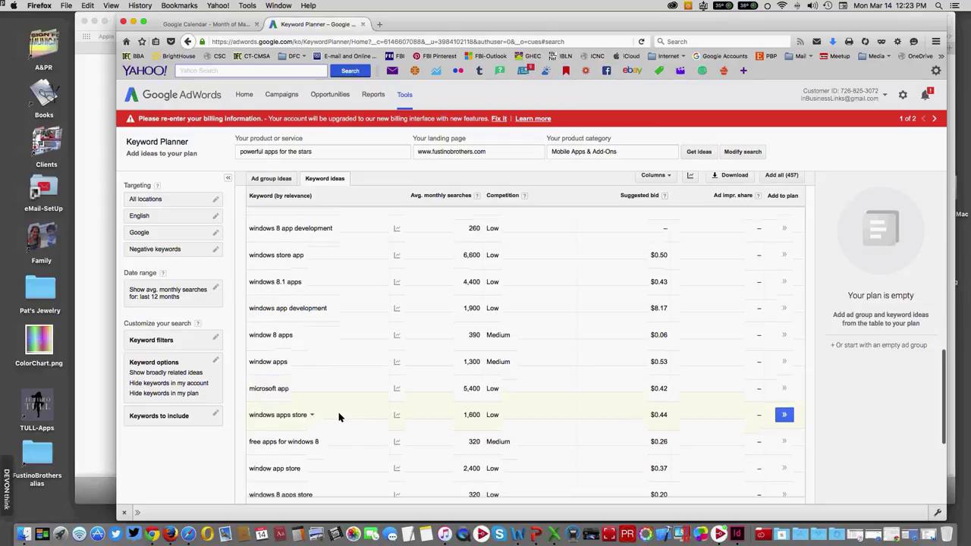
scroll(339, 416, down, 4)
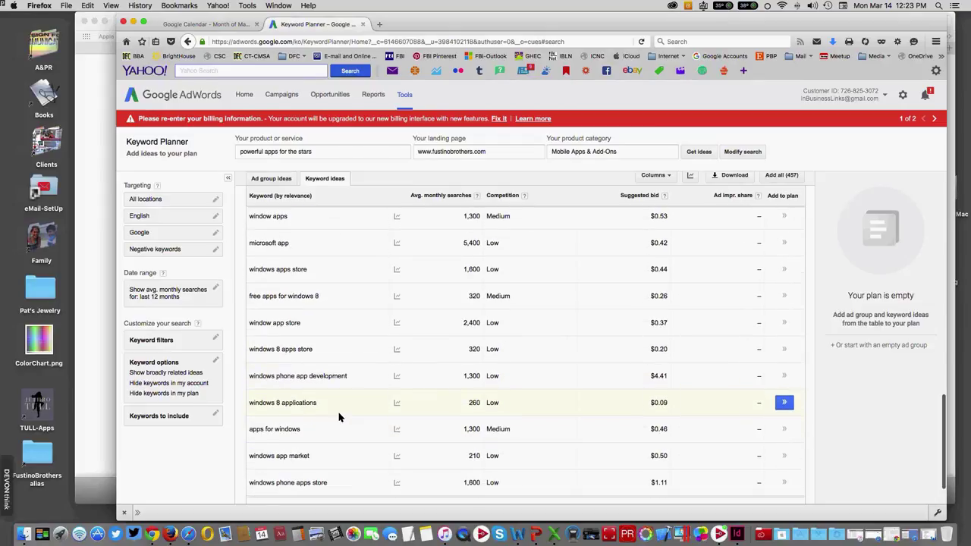
scroll(339, 416, down, 1)
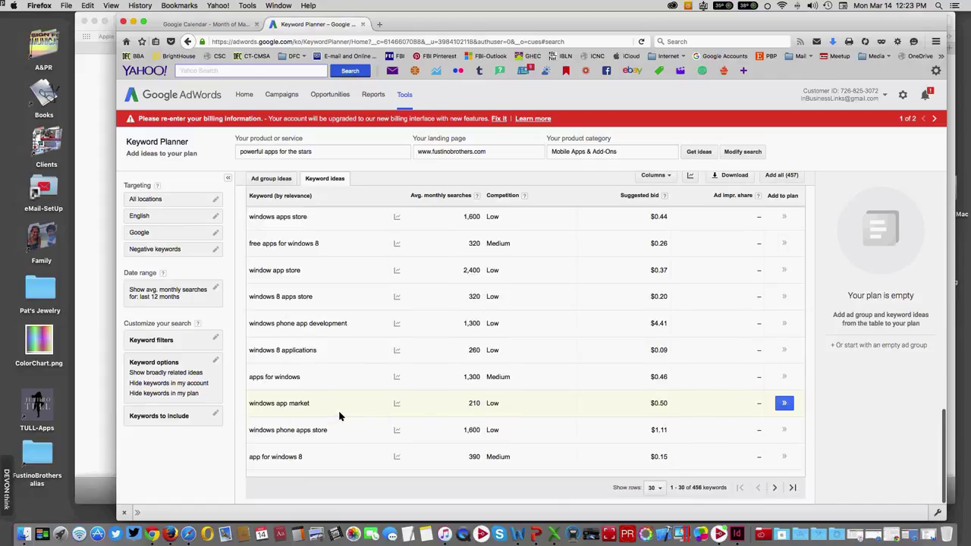
scroll(339, 416, up, 8)
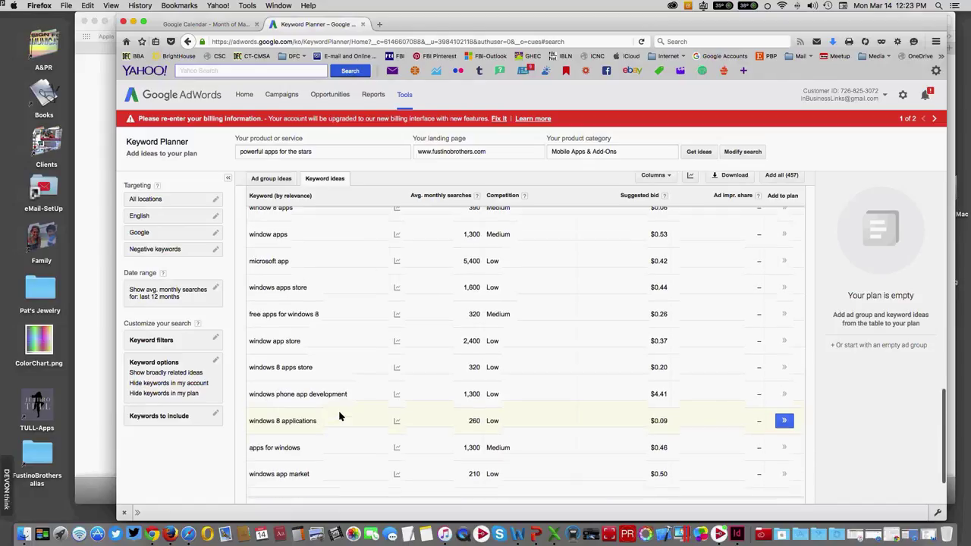
scroll(339, 416, up, 10)
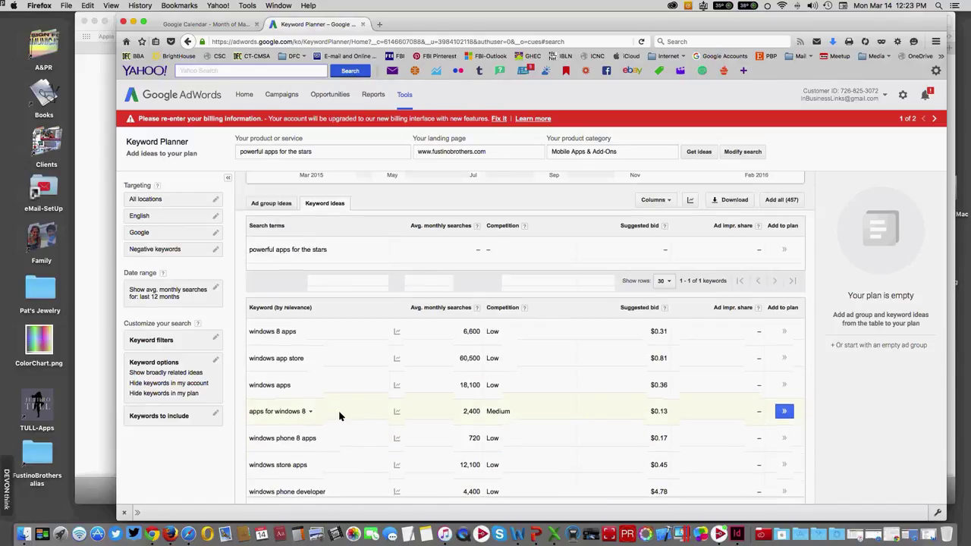
scroll(339, 417, down, 6)
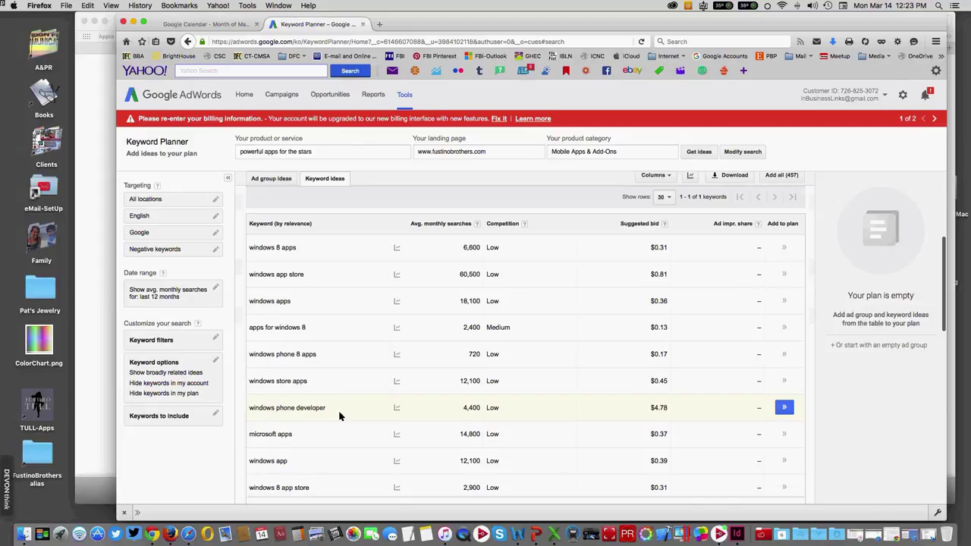
scroll(339, 417, down, 4)
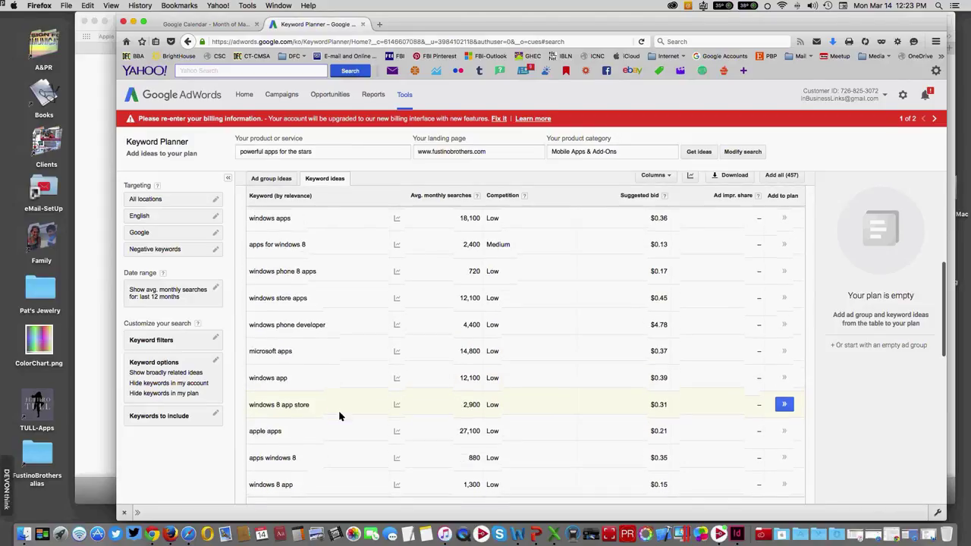
scroll(339, 399, down, 6)
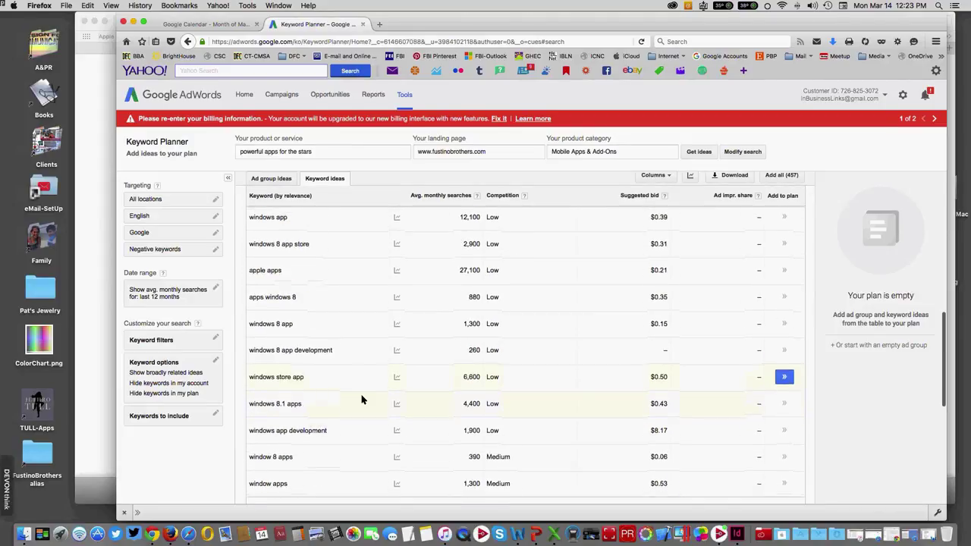
- Examine the Windows and Microsoft app keyword ideas further down the list, comparing monthly searches, competition and suggested bids
scroll(361, 399, down, 1)
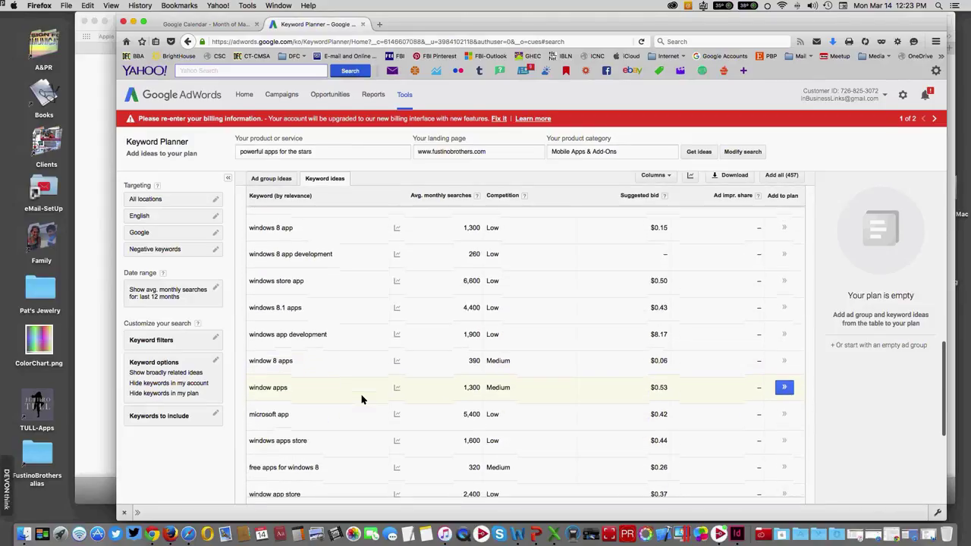
scroll(360, 400, down, 7)
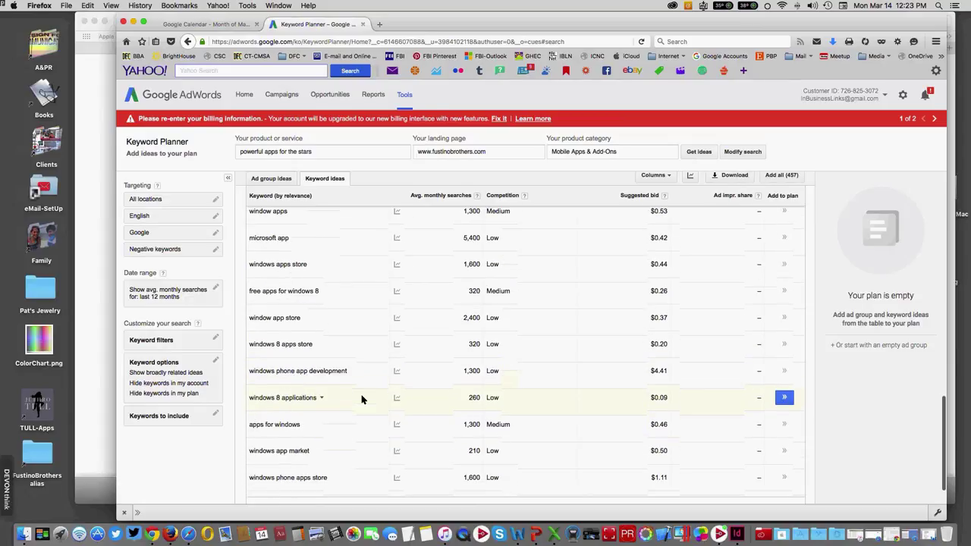
scroll(361, 399, down, 2)
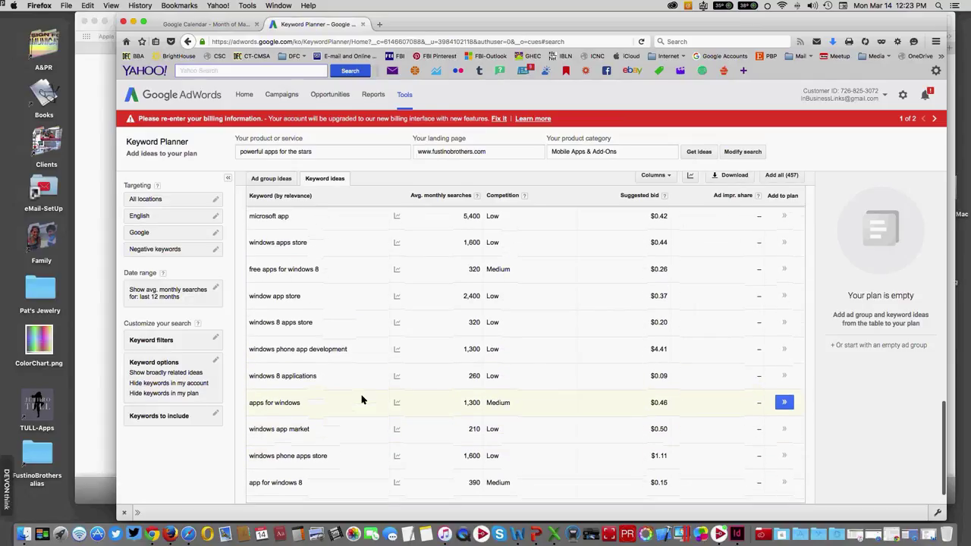
scroll(361, 399, down, 1)
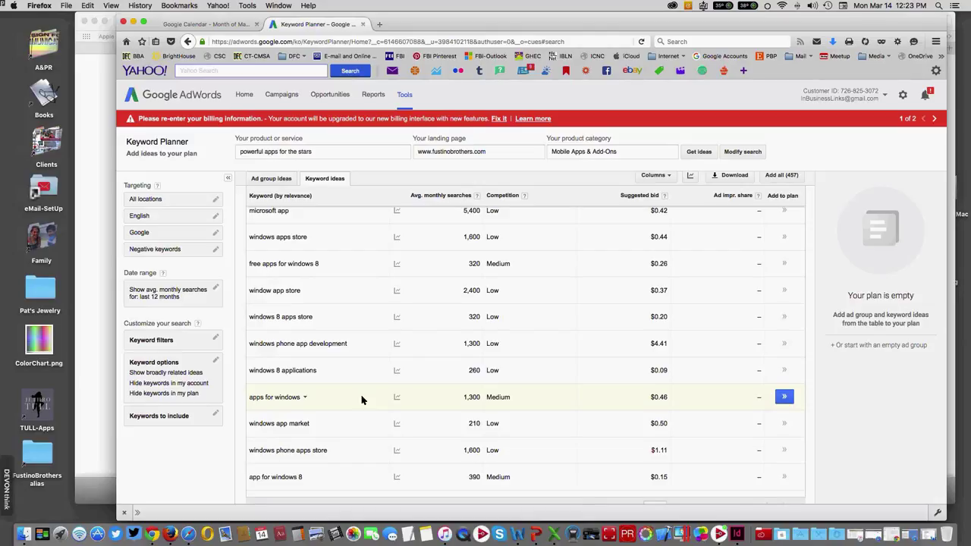
scroll(365, 381, up, 2)
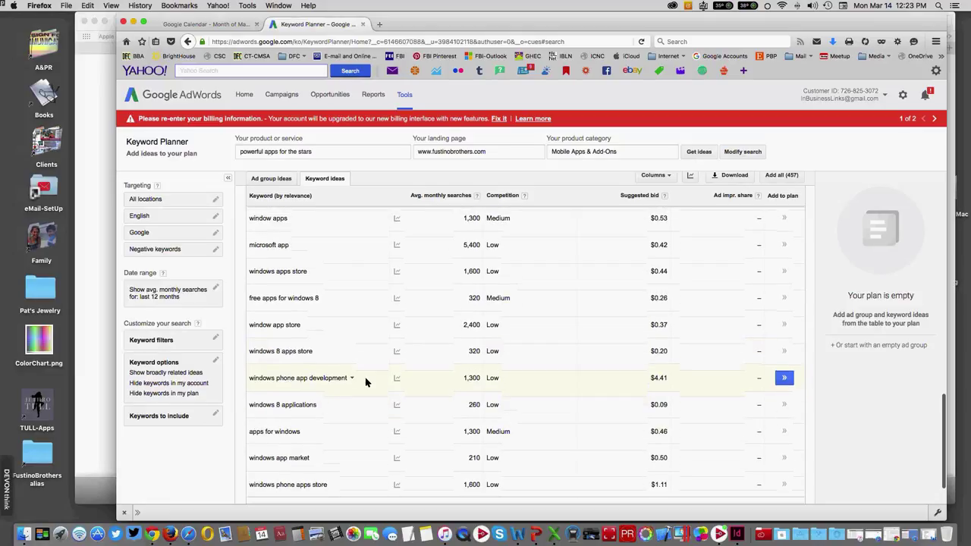
scroll(309, 270, up, 3)
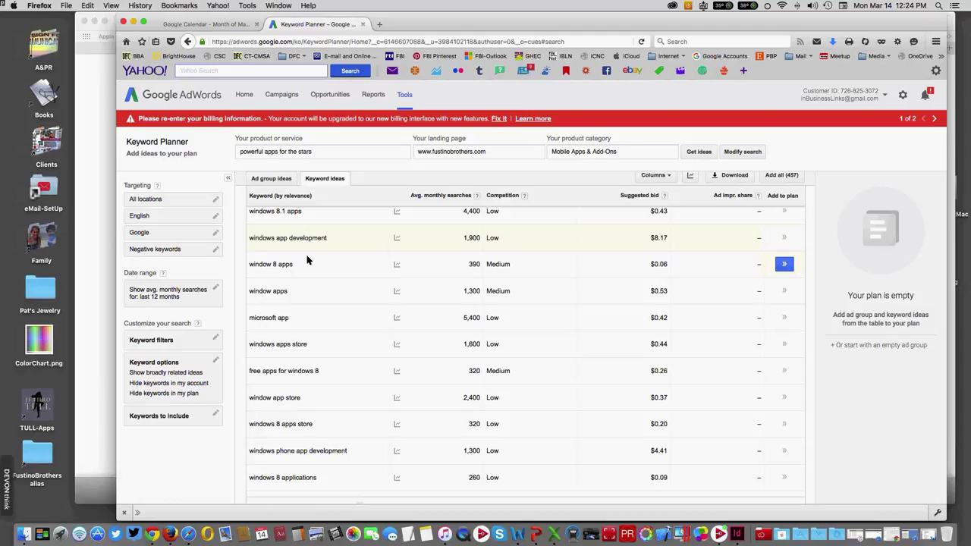
scroll(307, 260, up, 2)
scroll(307, 260, up, 3)
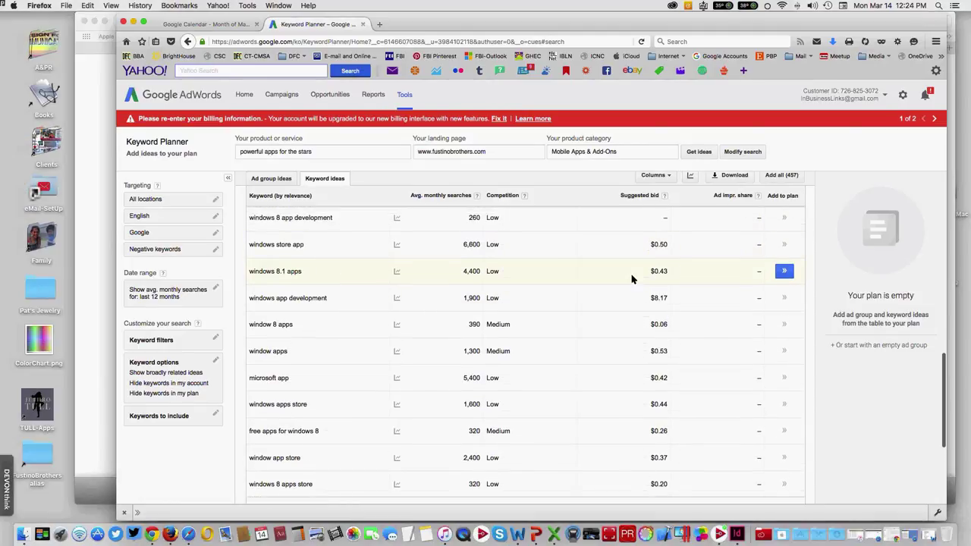
scroll(632, 279, up, 5)
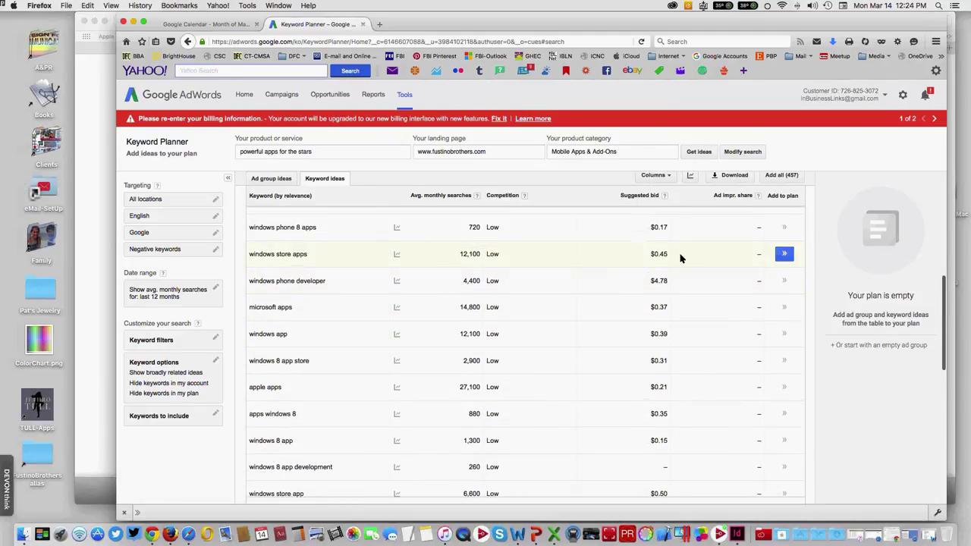
- Highlight the average monthly searches and suggested bid of the keyword "windows store apps" to compare them
drag(651, 255, 670, 256)
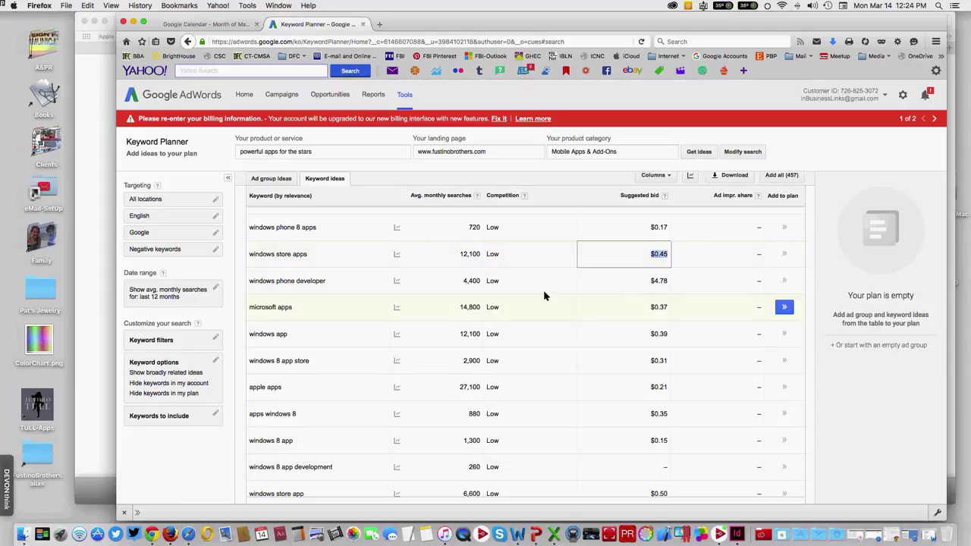
drag(461, 256, 481, 258)
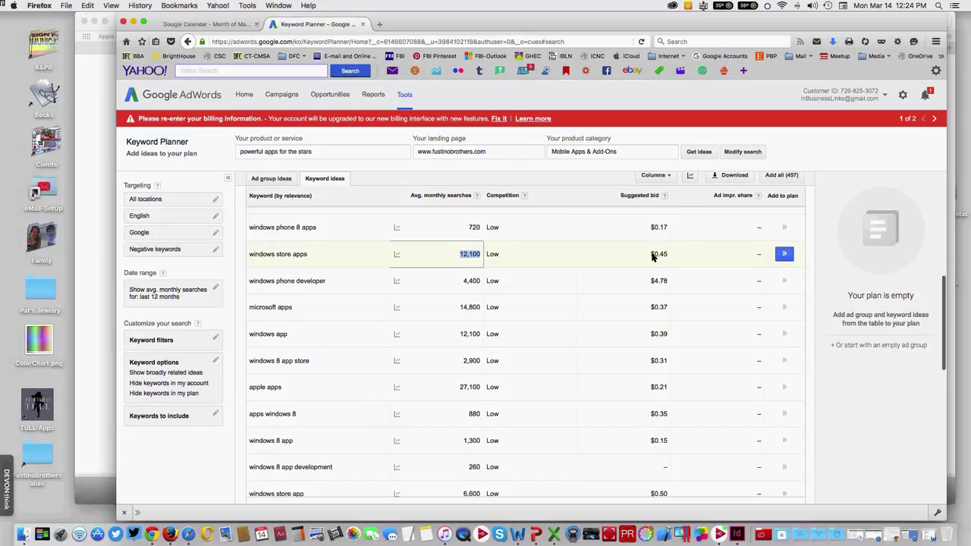
drag(650, 256, 669, 257)
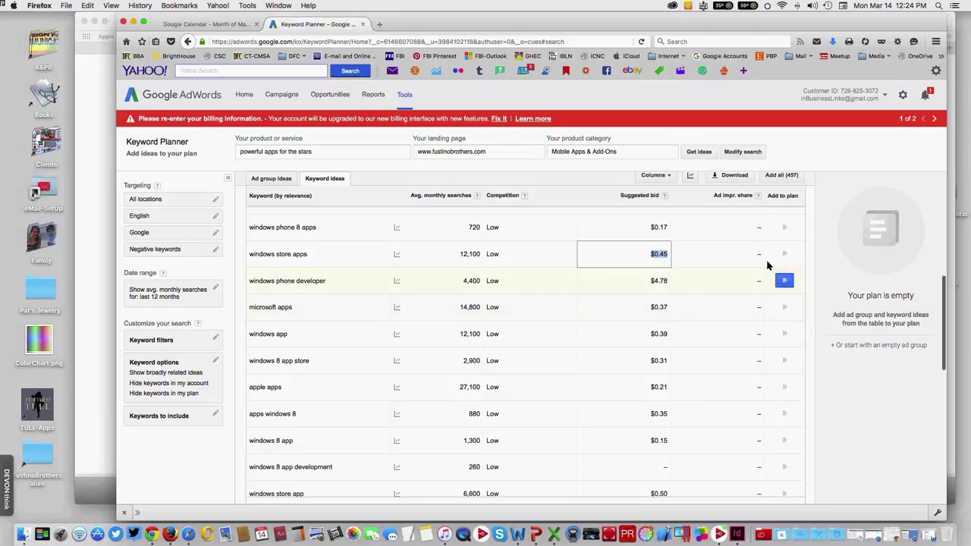
- Minimize the Keyword Planner browser window, keeping its tabs open, and switch to the minimized BuzzSumo window in Safari
drag(614, 20, 592, 19)
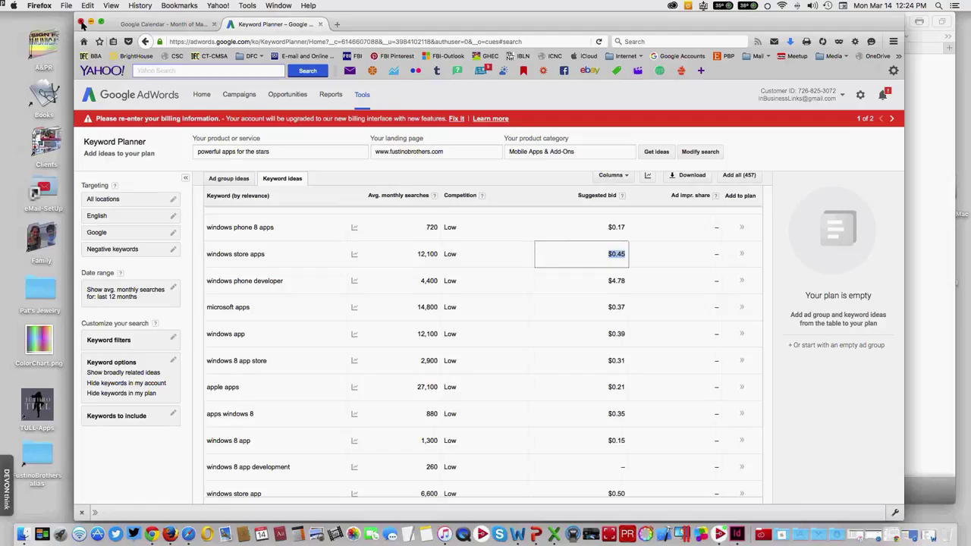
click(81, 23)
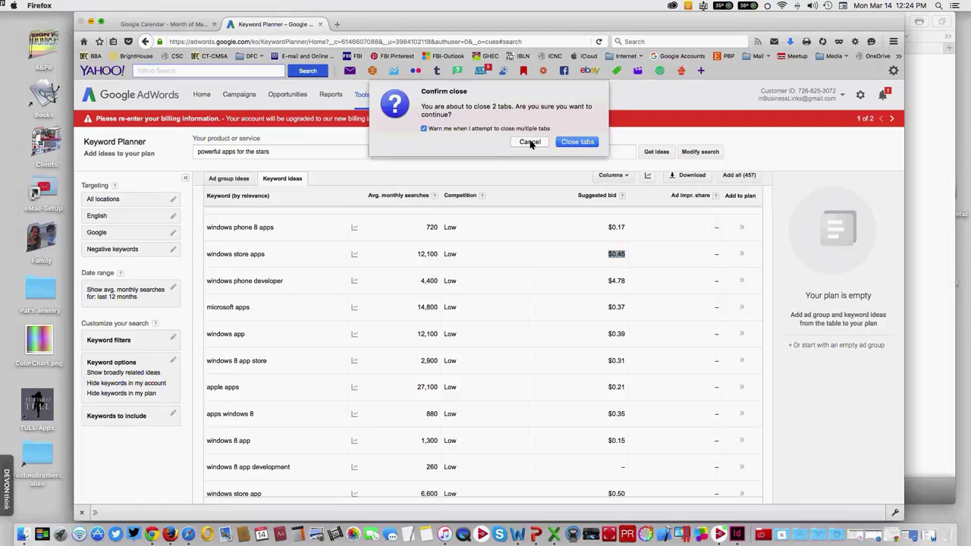
click(531, 143)
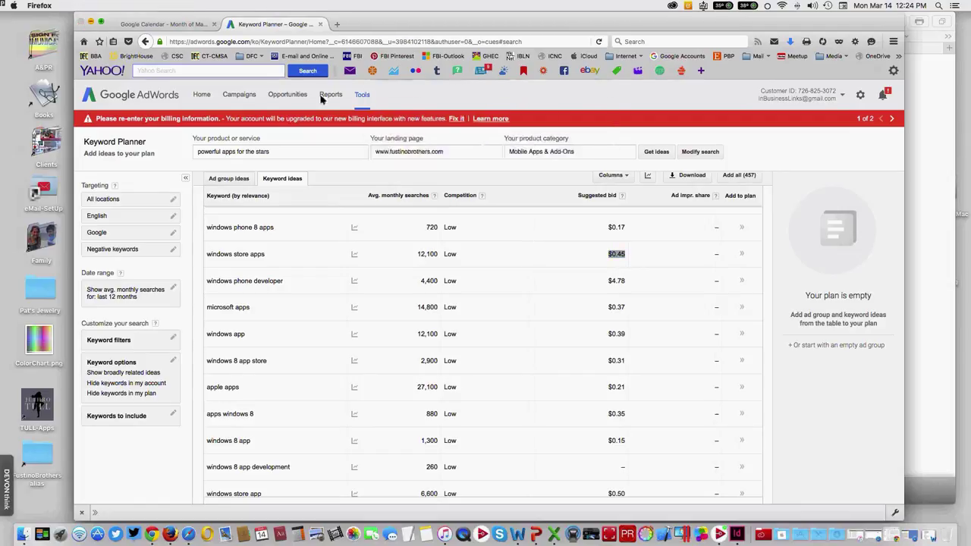
click(91, 23)
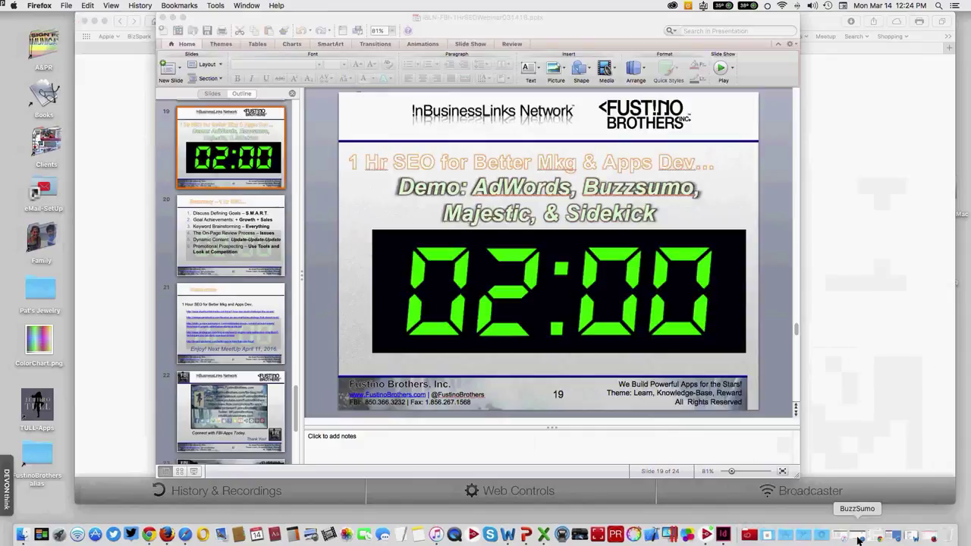
click(858, 540)
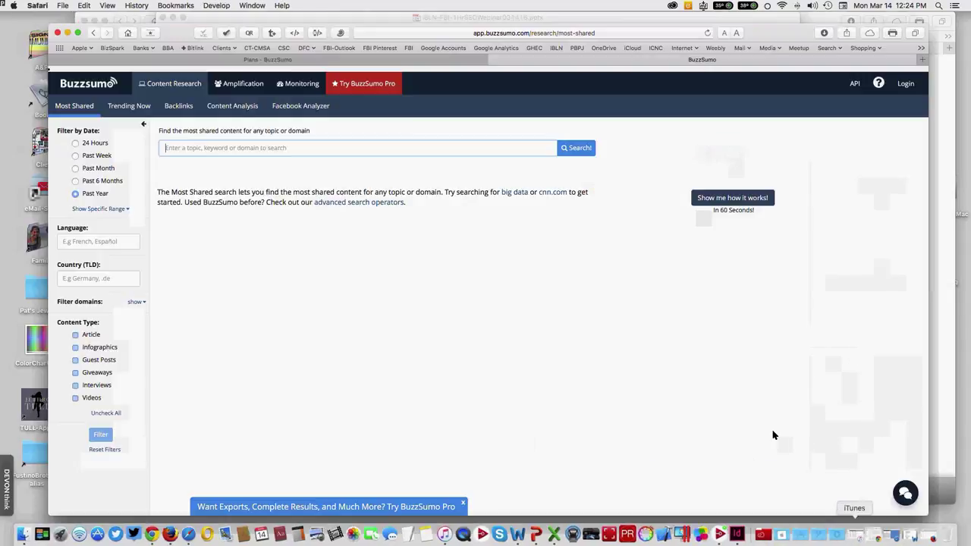
- Search BuzzSumo for the most shared content of fustinobrothers.com over the past year
drag(174, 33, 169, 25)
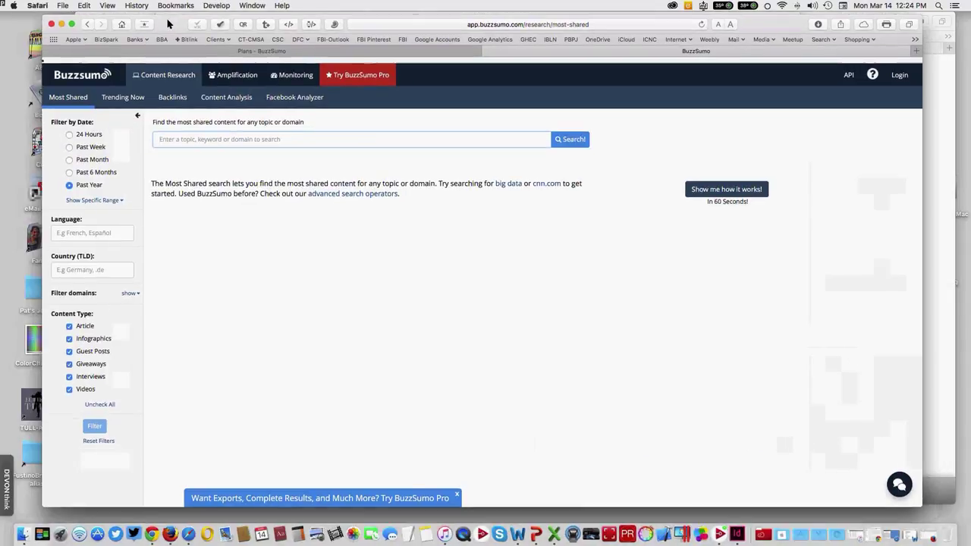
click(181, 141)
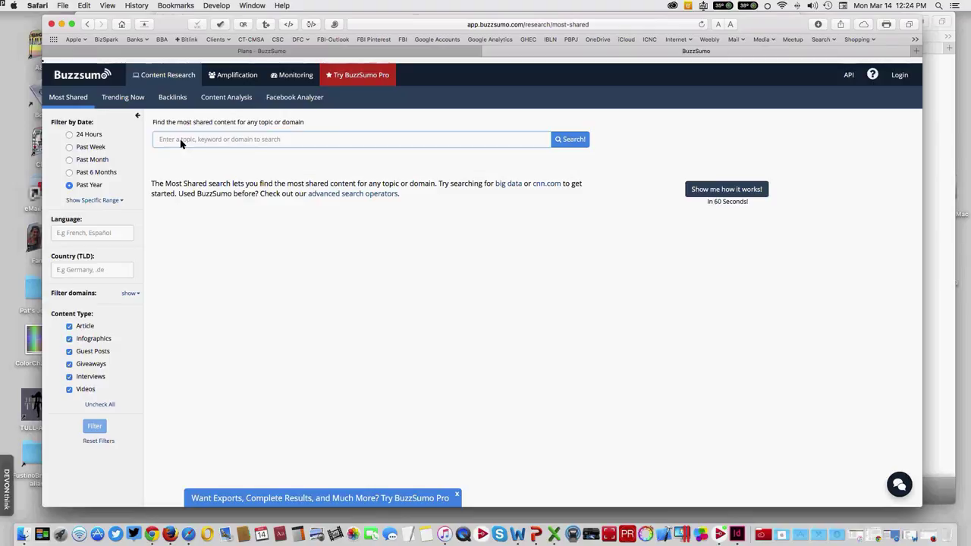
text(fustin)
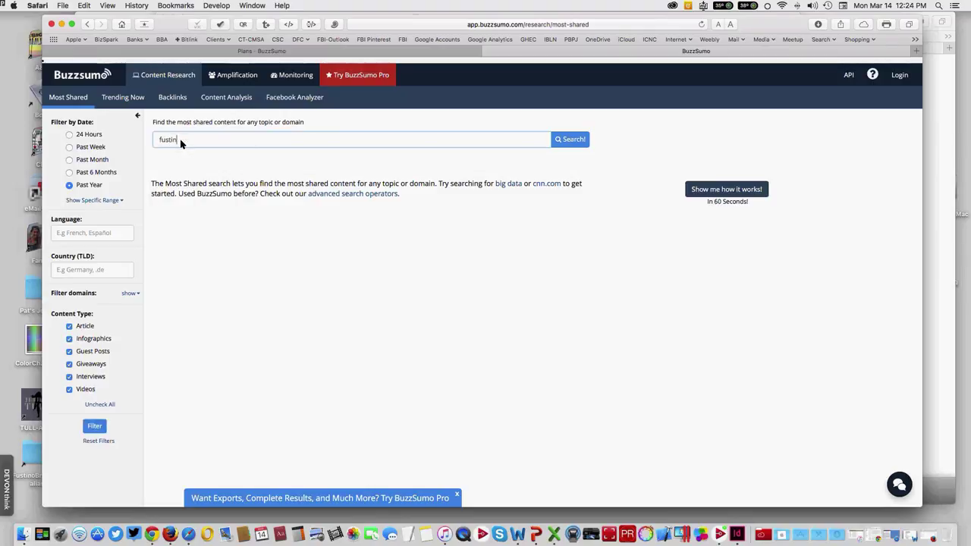
text(obrothers.com)
click(579, 143)
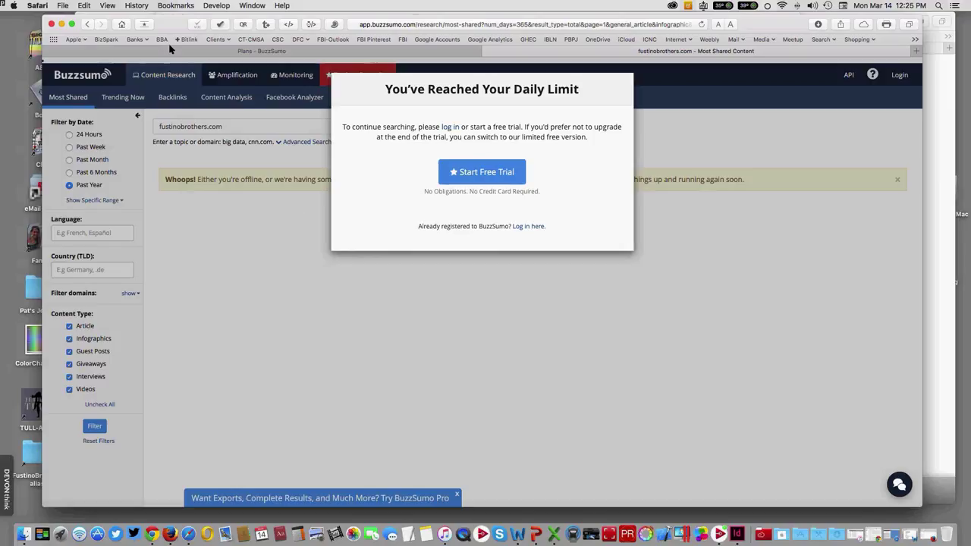
- Open the BuzzSumo login page and look at the Pro trial pricing plans
click(87, 24)
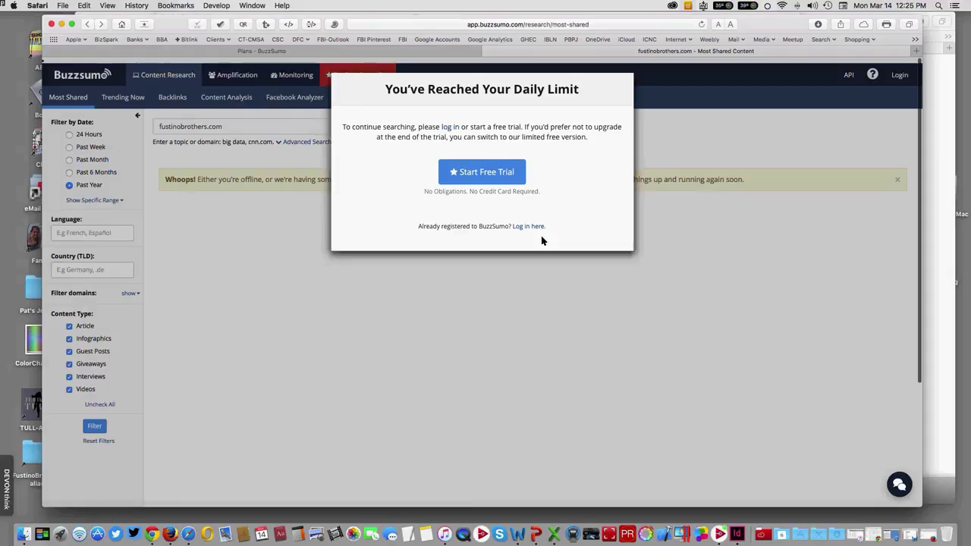
click(539, 231)
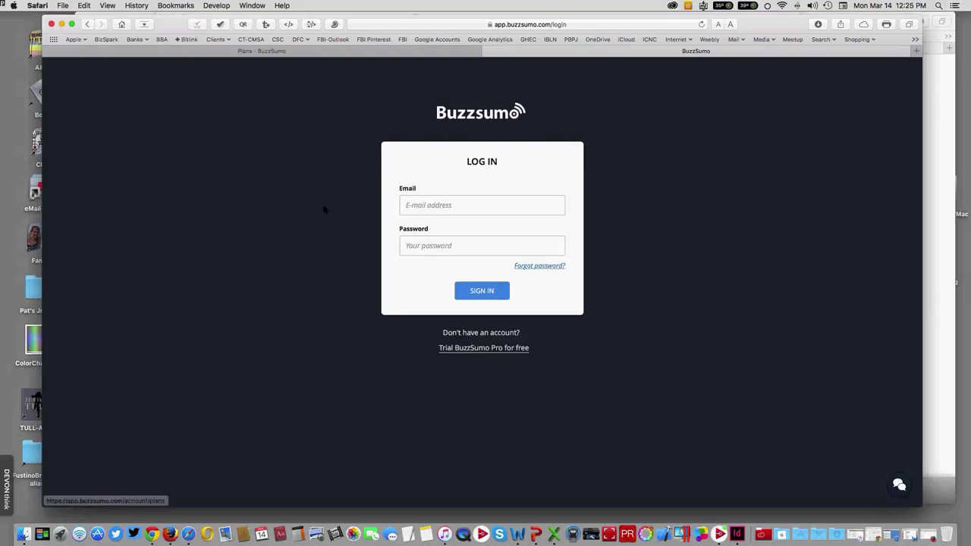
click(309, 54)
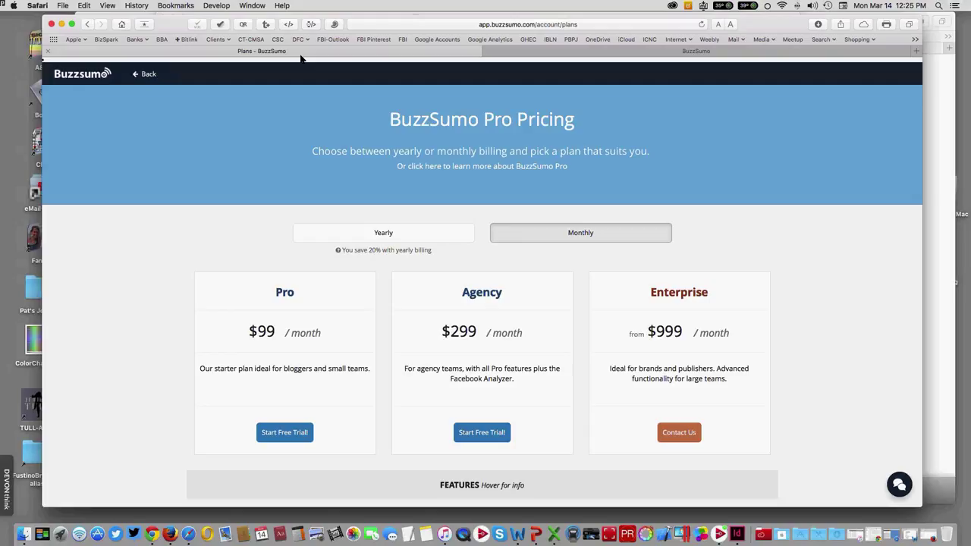
click(607, 51)
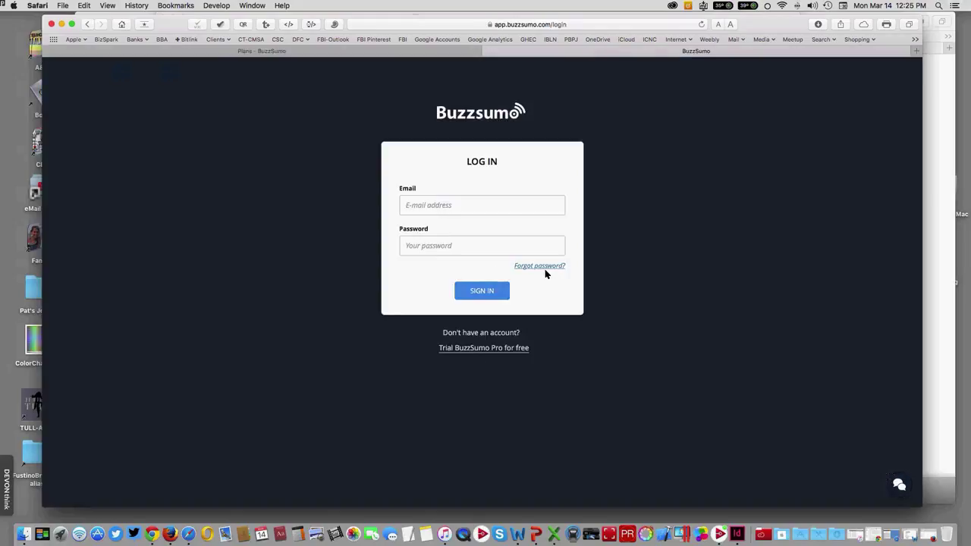
click(488, 351)
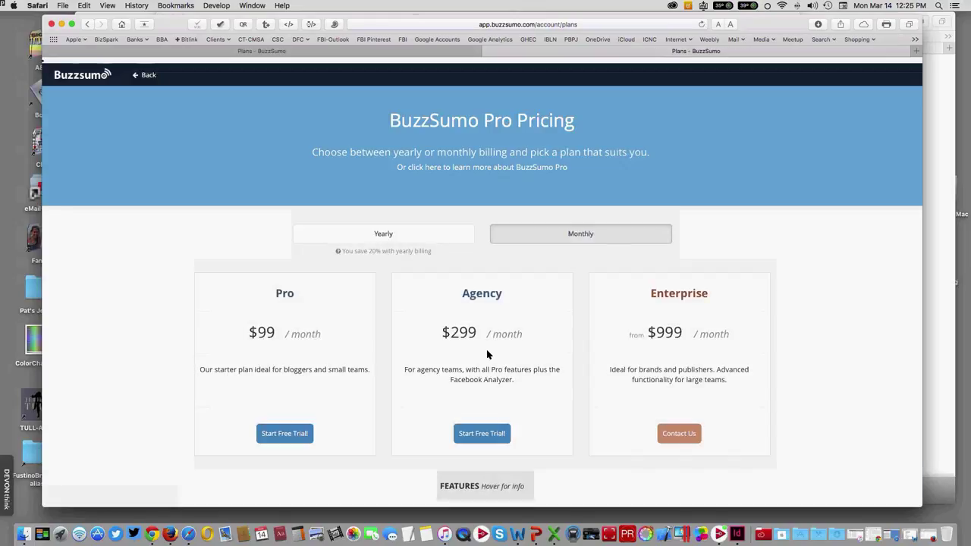
click(144, 75)
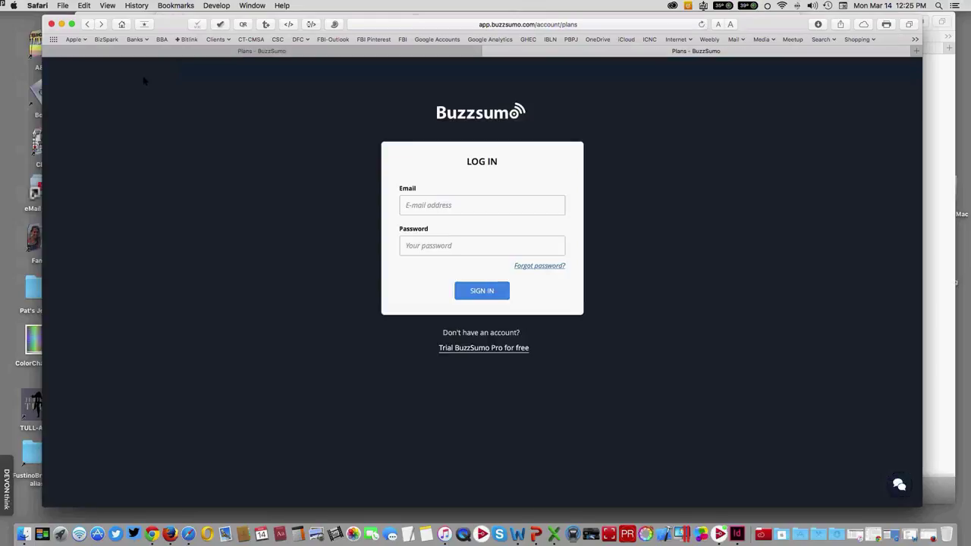
click(295, 53)
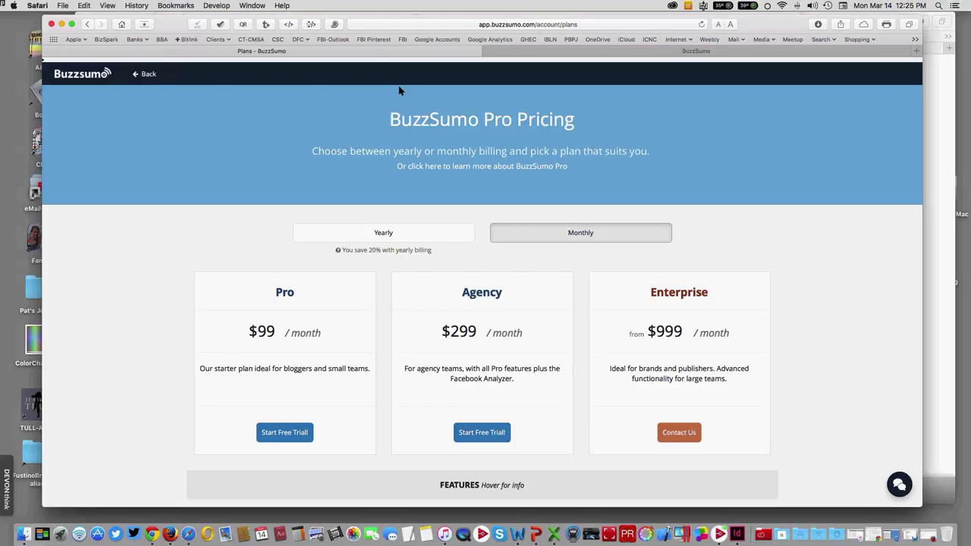
- Reopen the BuzzSumo most-shared content search page from the browsing history in place of the pricing plans
click(586, 27)
key(Right)
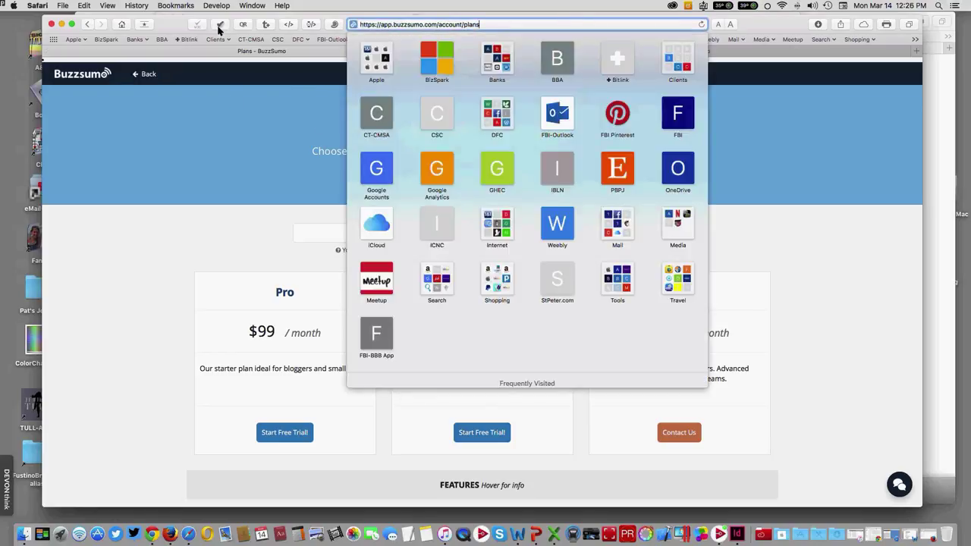
click(64, 6)
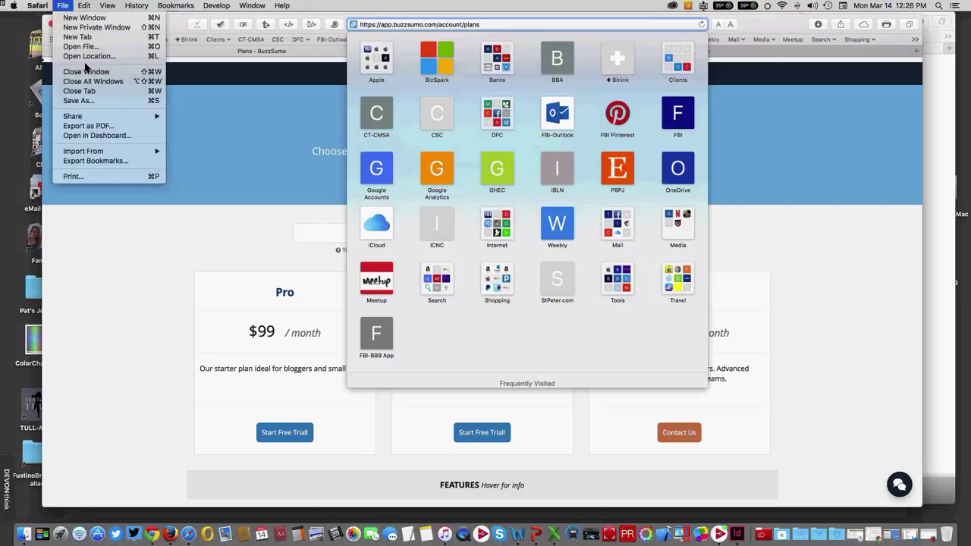
mouse_move(136, 6)
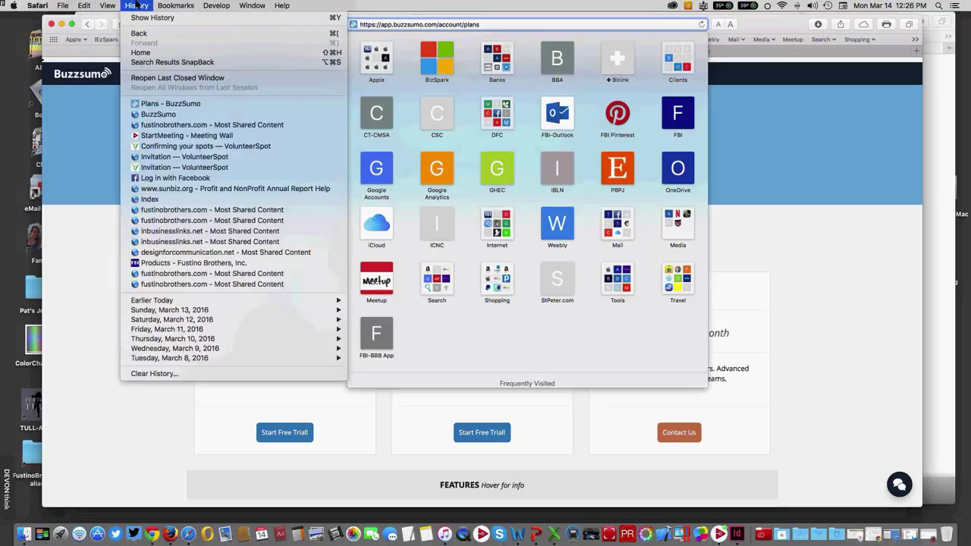
click(193, 116)
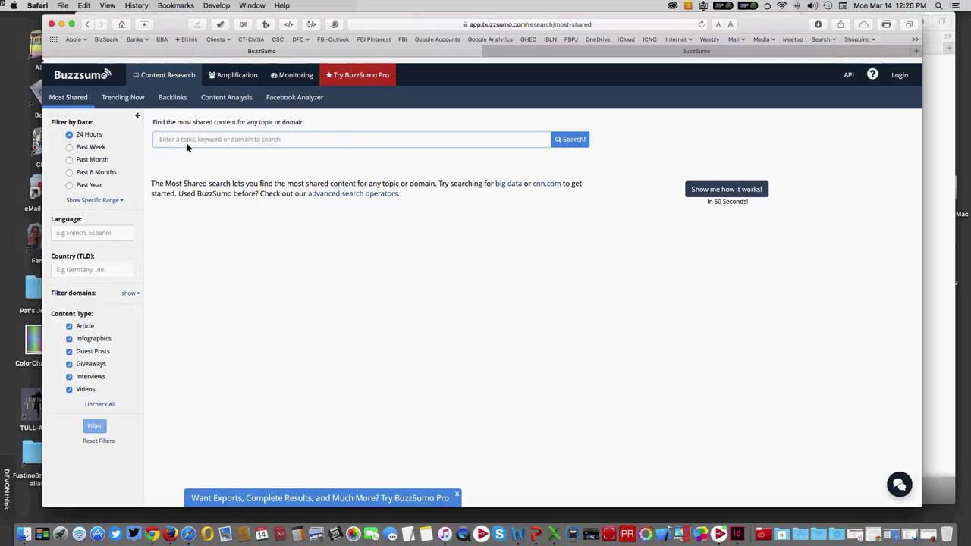
- Try to search BuzzSumo for the most shared content of goldenhorizonseldercare.com within the last 24 hours
click(187, 143)
text(g)
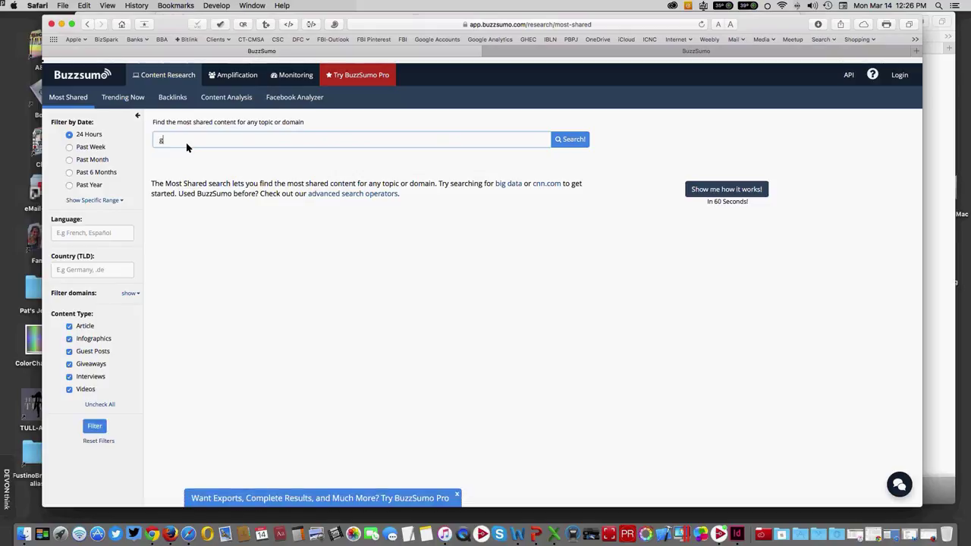
text(olden)
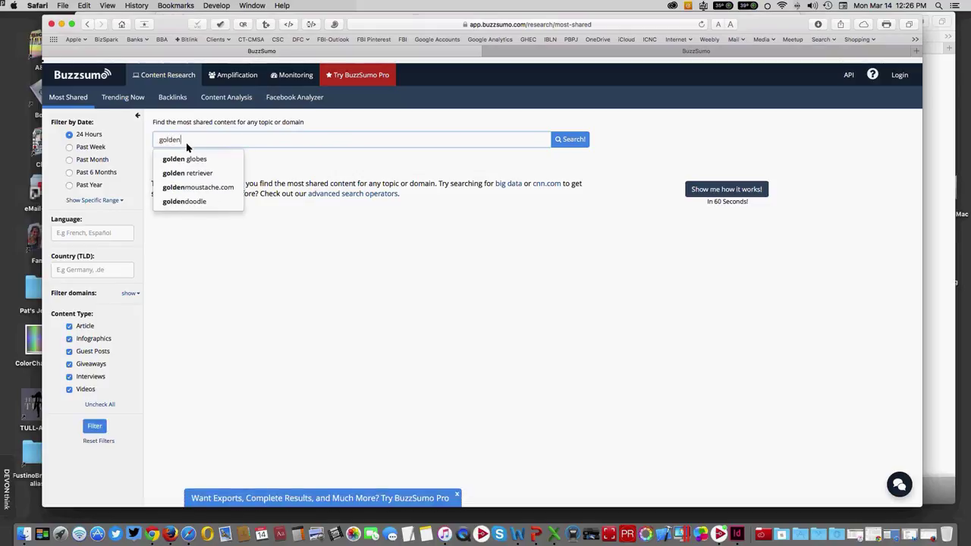
text(hor)
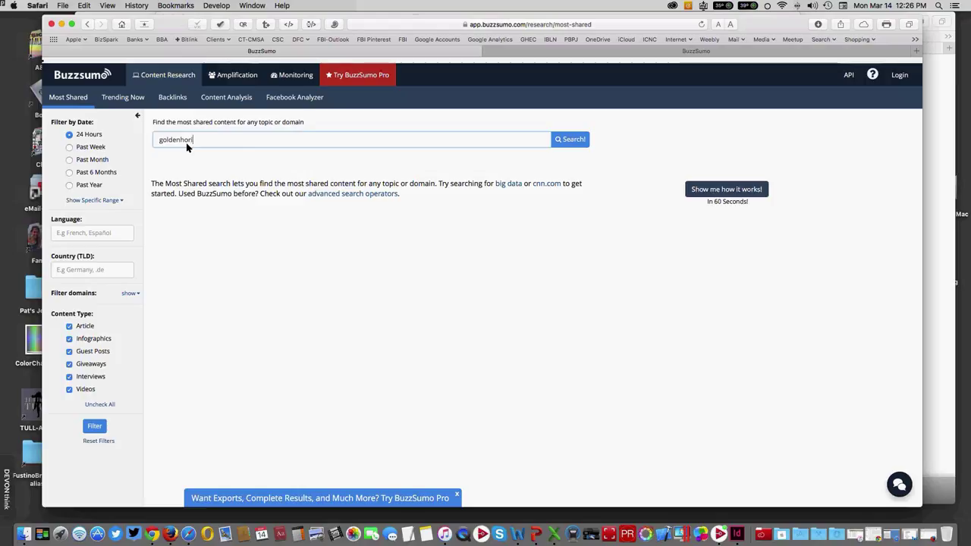
text(izons)
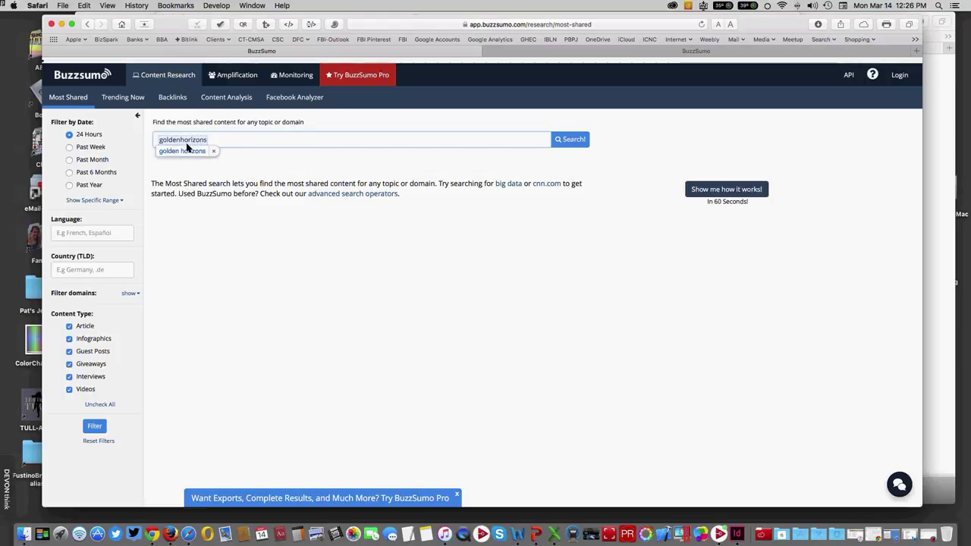
text(eld)
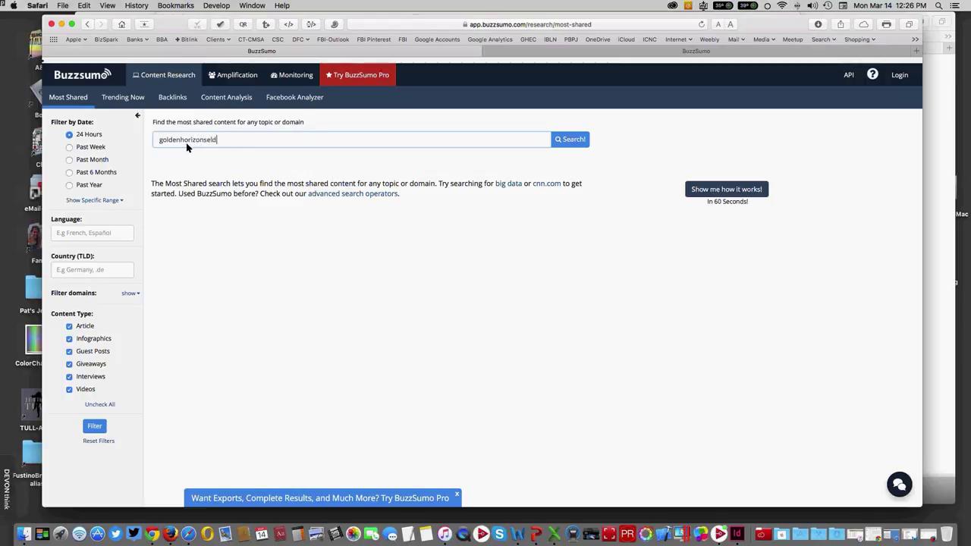
text(ercare.com)
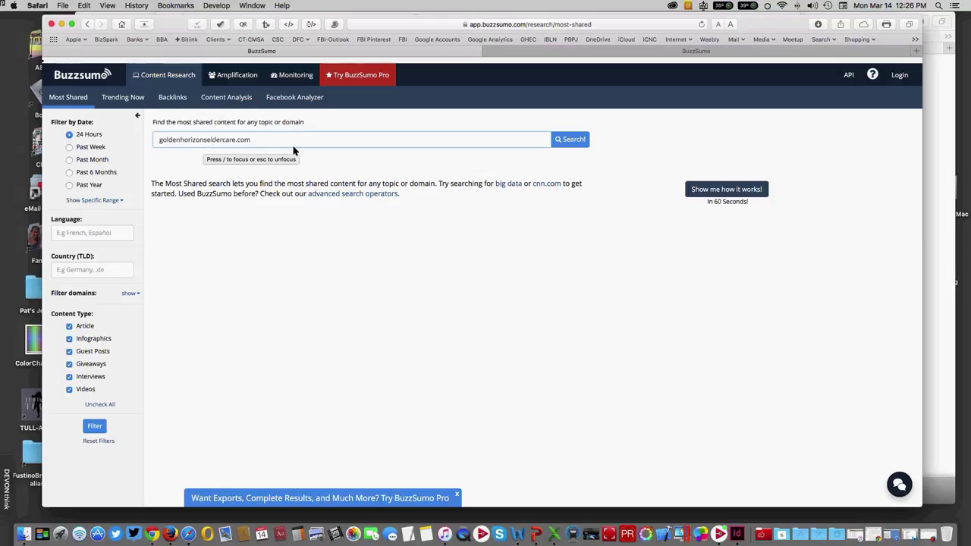
click(576, 143)
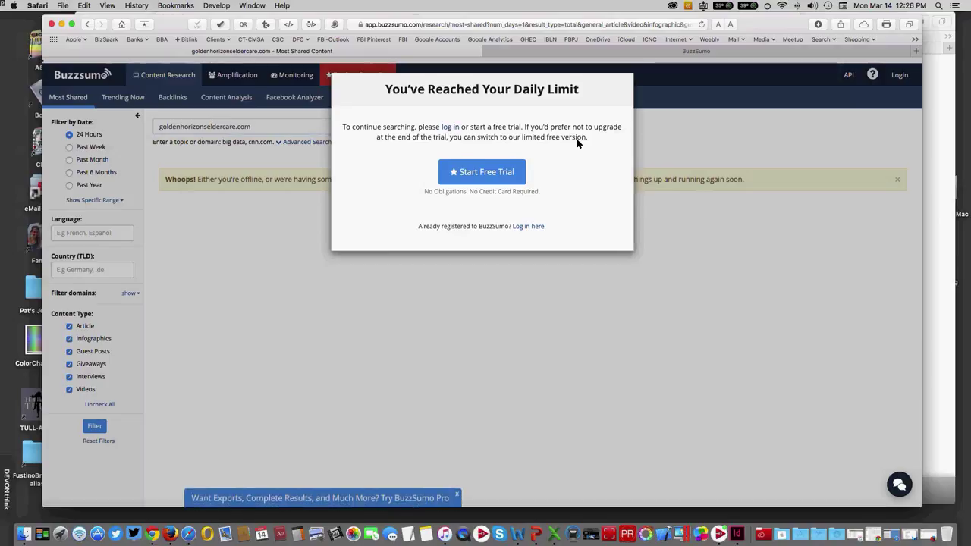
- Go through the BuzzSumo login page to the Pro trial pricing and examine the plans' monthly prices and feature lists
click(529, 226)
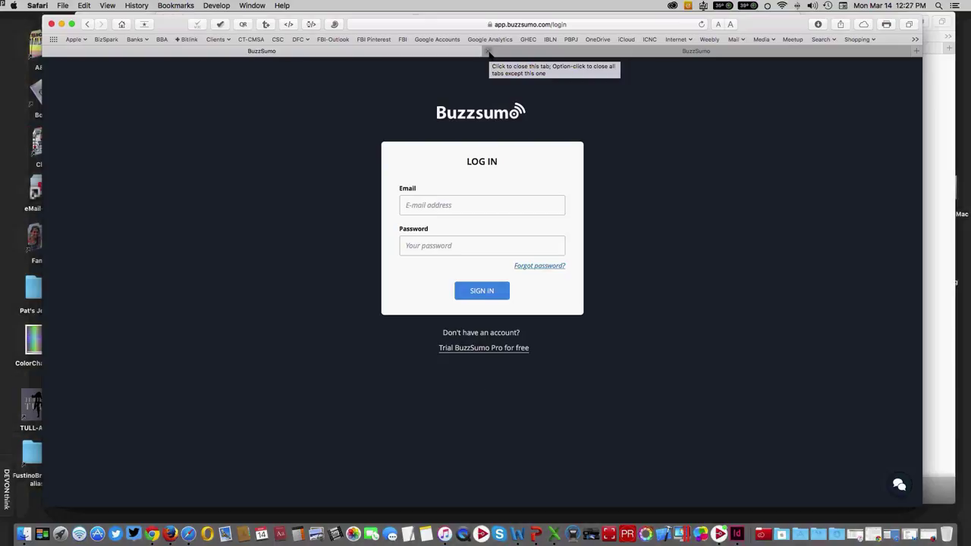
click(486, 348)
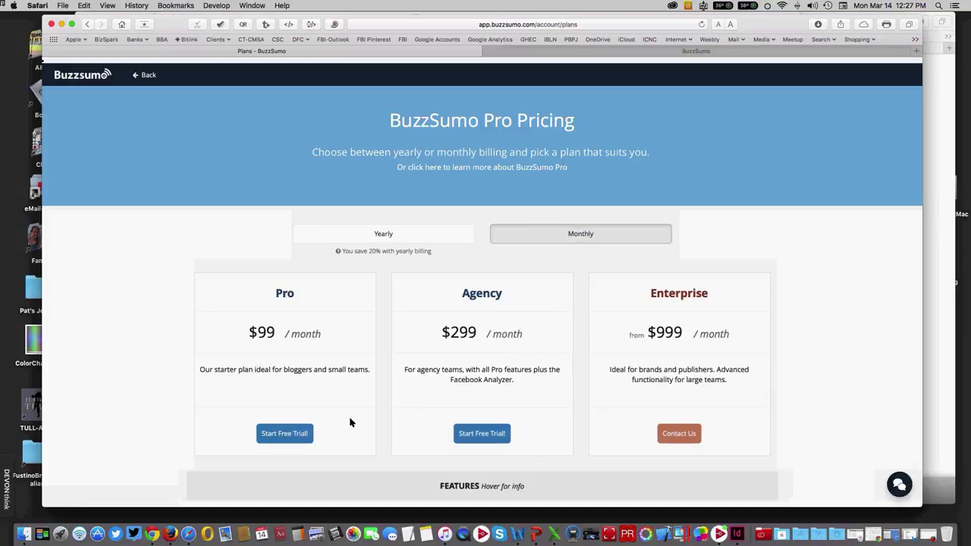
scroll(350, 422, down, 3)
scroll(349, 423, down, 4)
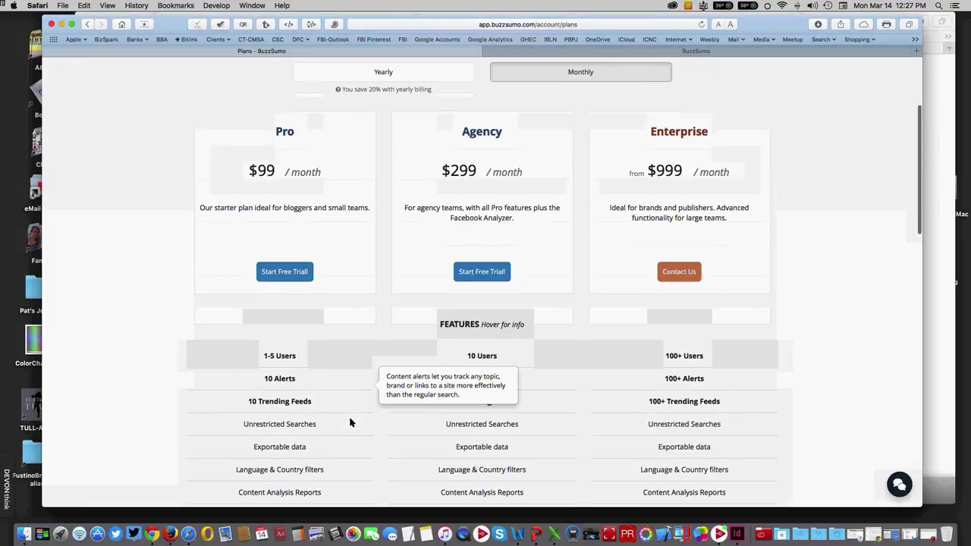
scroll(350, 422, up, 2)
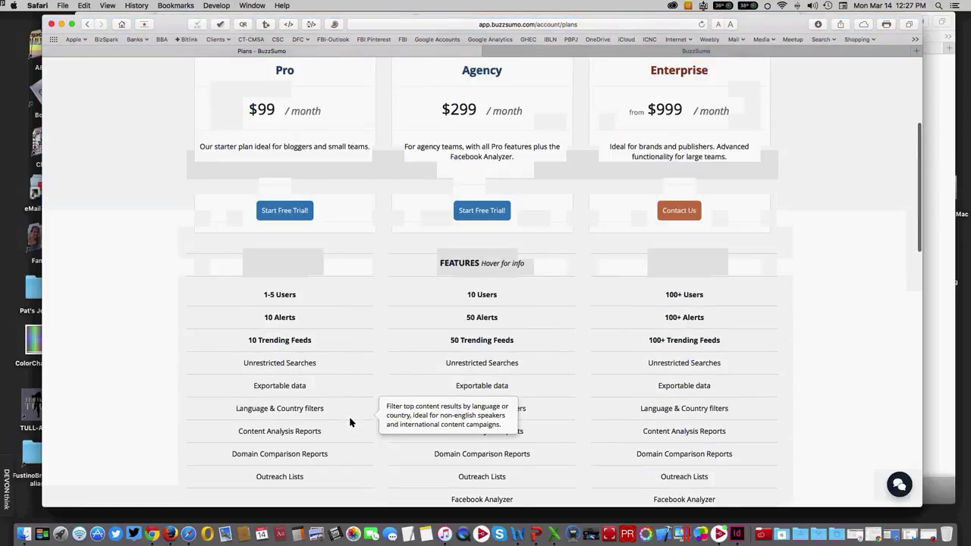
scroll(350, 423, up, 2)
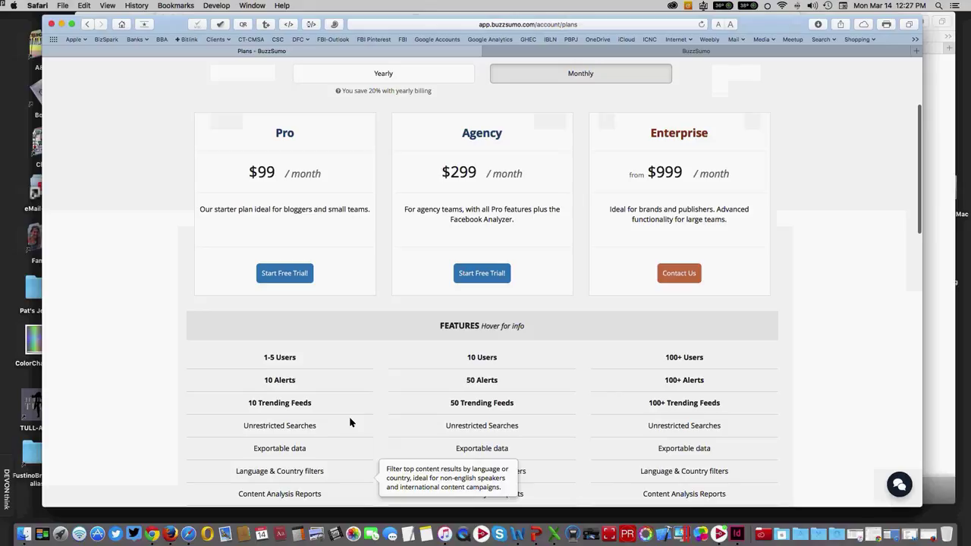
scroll(349, 422, down, 1)
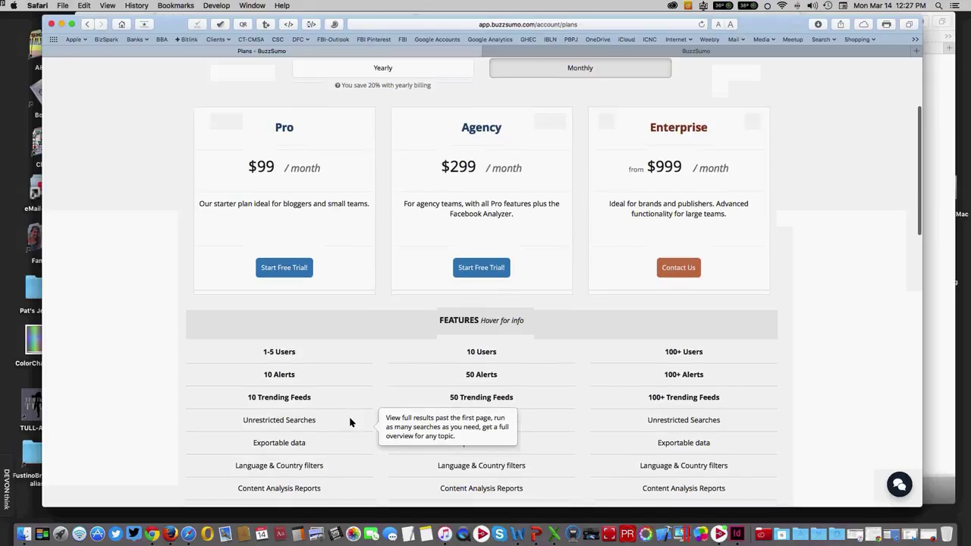
scroll(349, 422, down, 2)
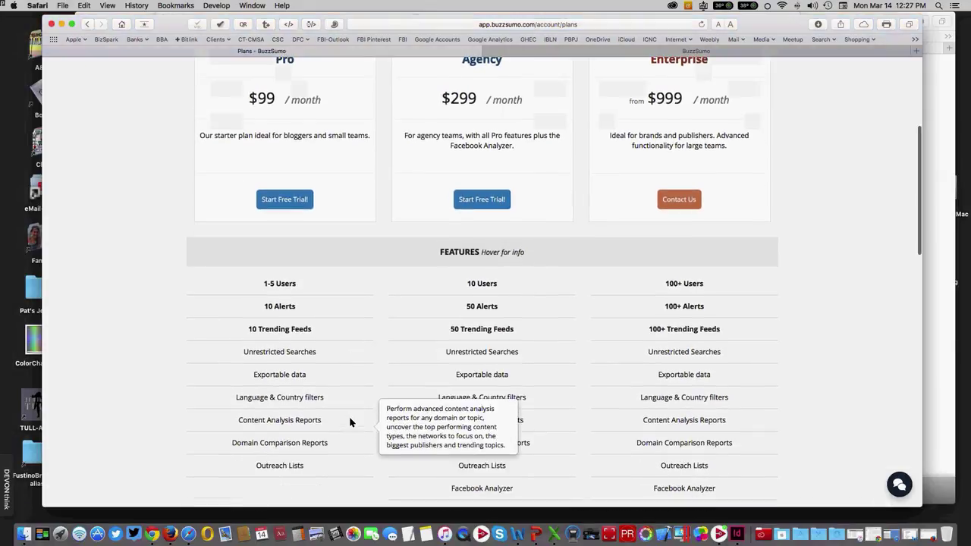
scroll(350, 423, down, 2)
scroll(350, 423, up, 9)
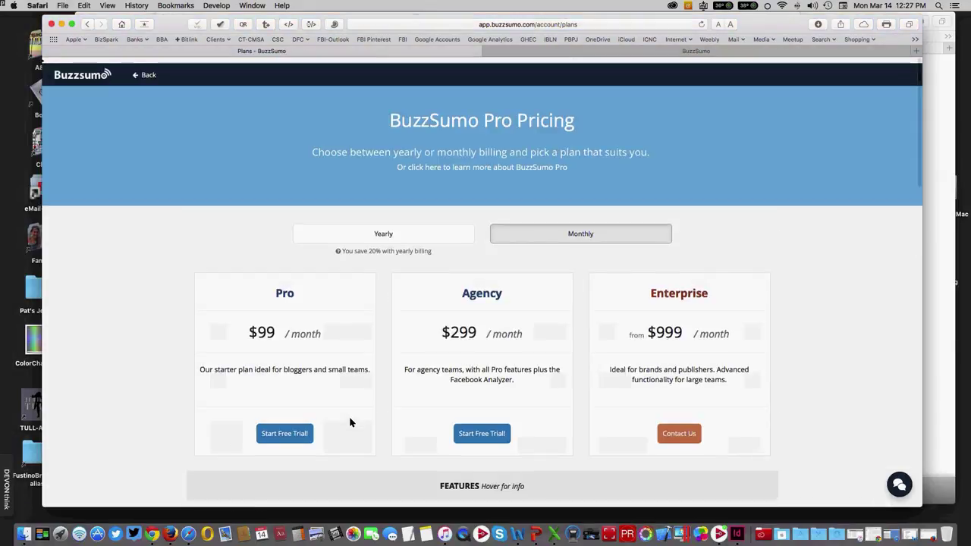
scroll(350, 422, down, 1)
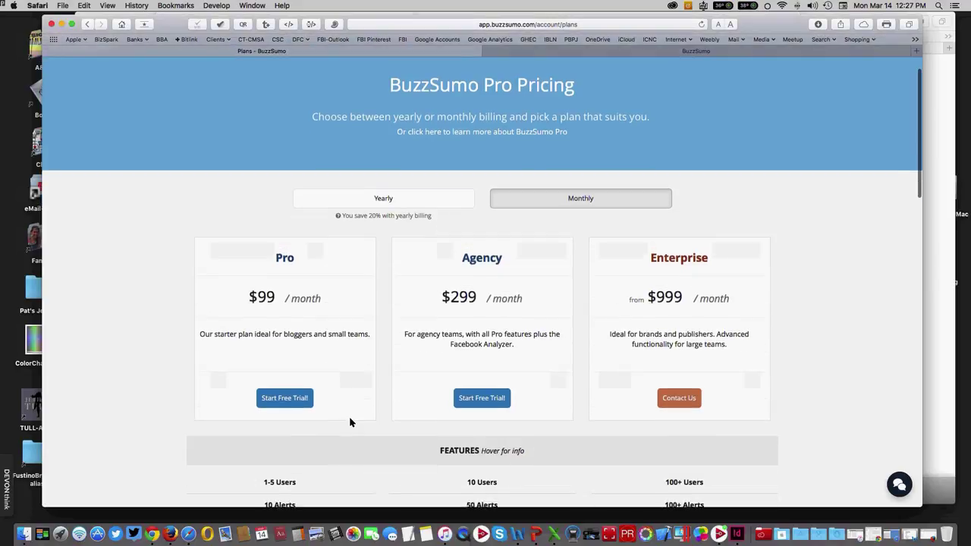
- Open the free trial sign-up form for the Pro plan and review its required fields and 14-day trial terms
click(286, 400)
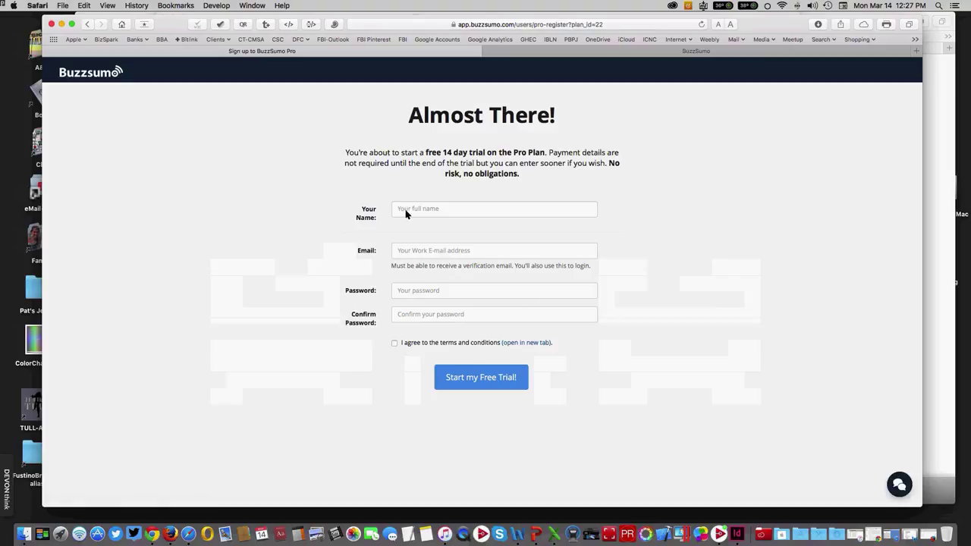
click(406, 214)
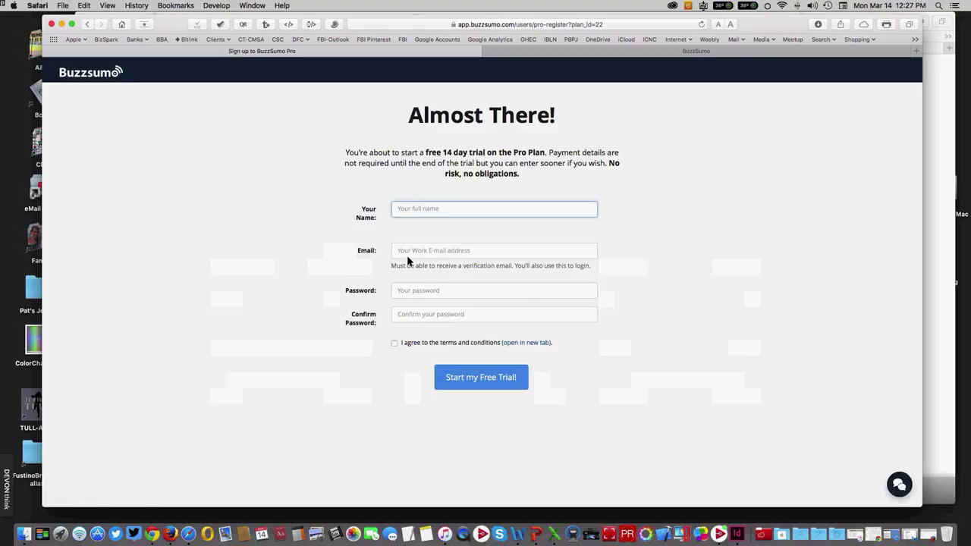
click(406, 255)
click(411, 295)
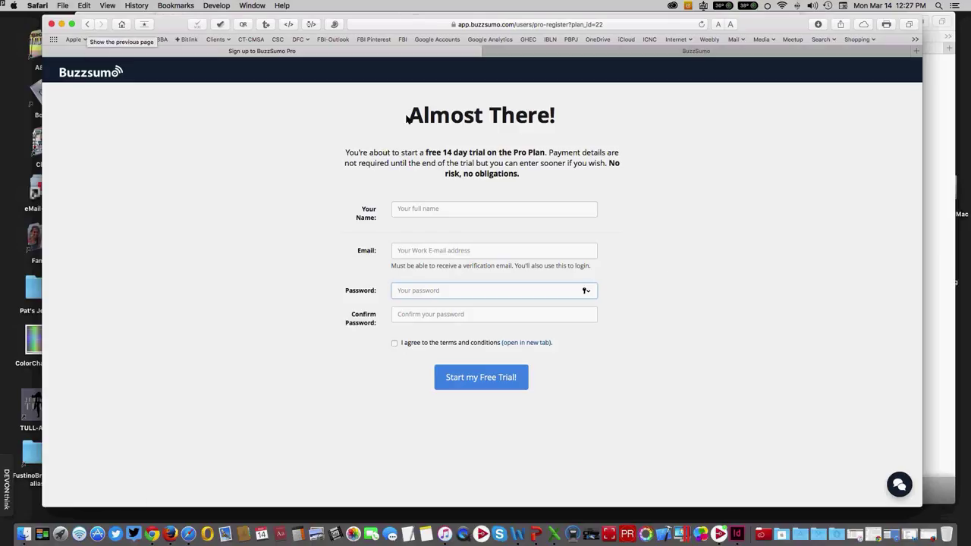
drag(444, 154, 362, 167)
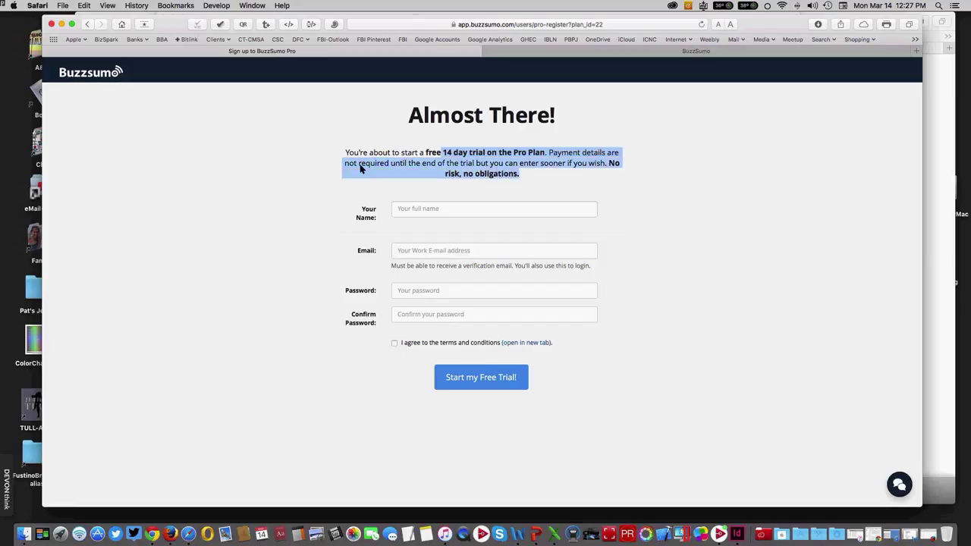
click(362, 167)
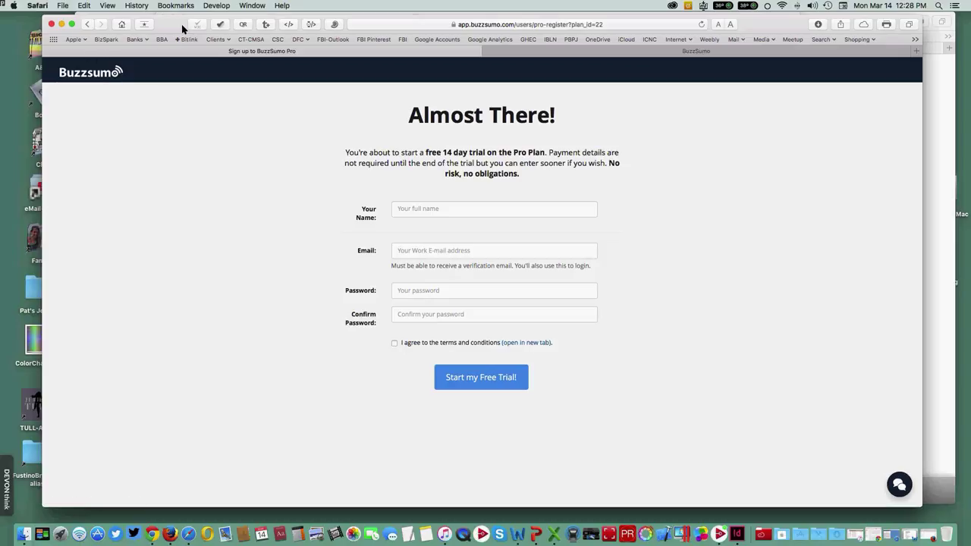
- Put away the BuzzSumo window and switch to the minimized Chrome window with the Gmail inbox, shifting it slightly aside
drag(182, 29, 173, 59)
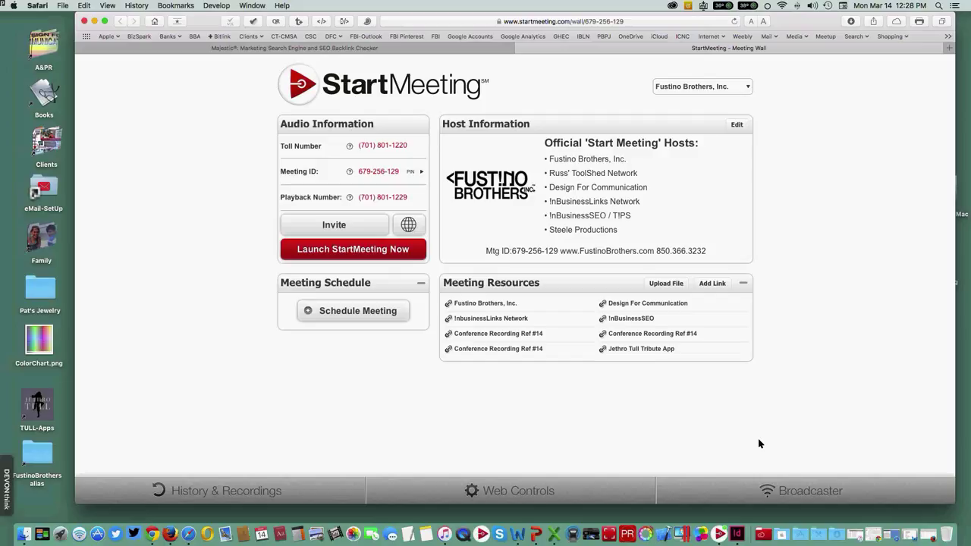
click(874, 539)
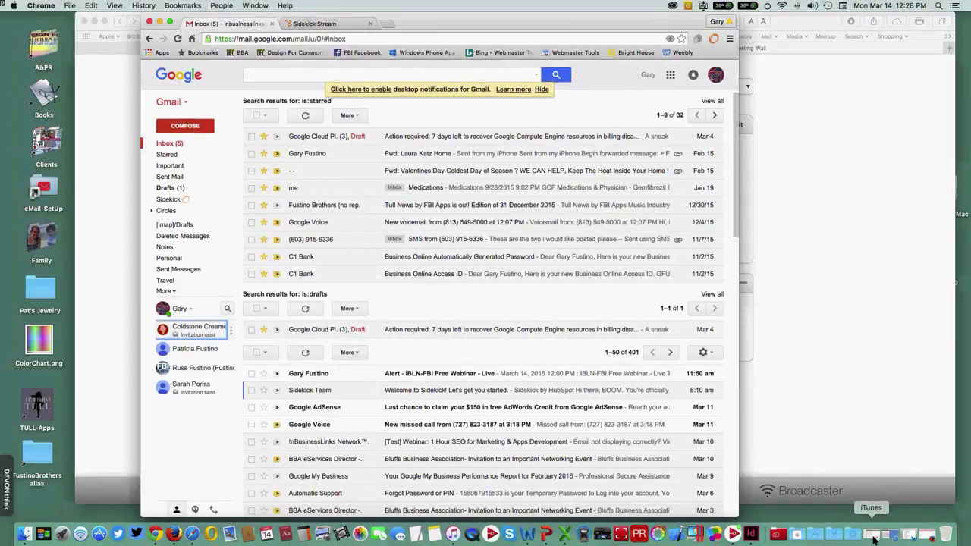
drag(429, 22, 402, 18)
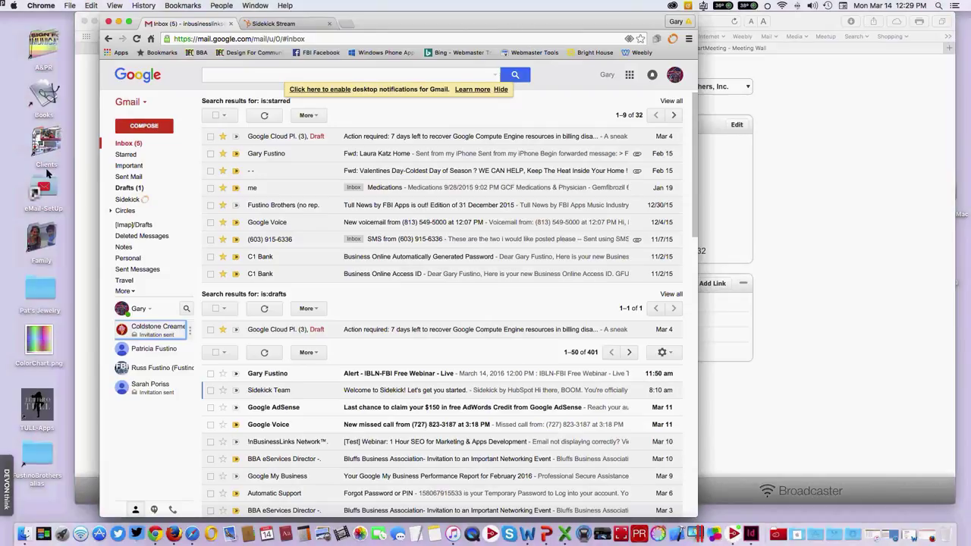
- Open the Sidekick activity stream from Gmail, expand the Test email's views, and look through the opened, not opened and clicks lists
click(140, 203)
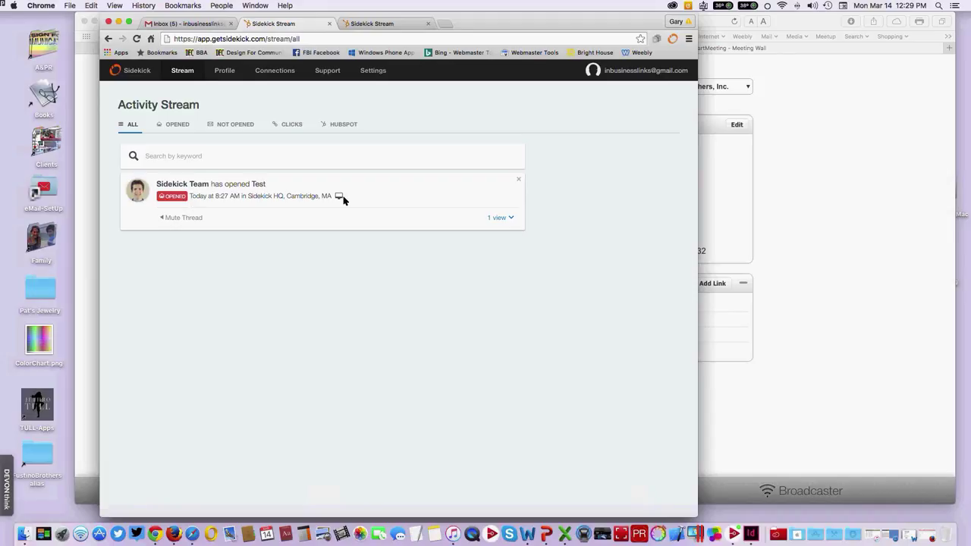
click(501, 218)
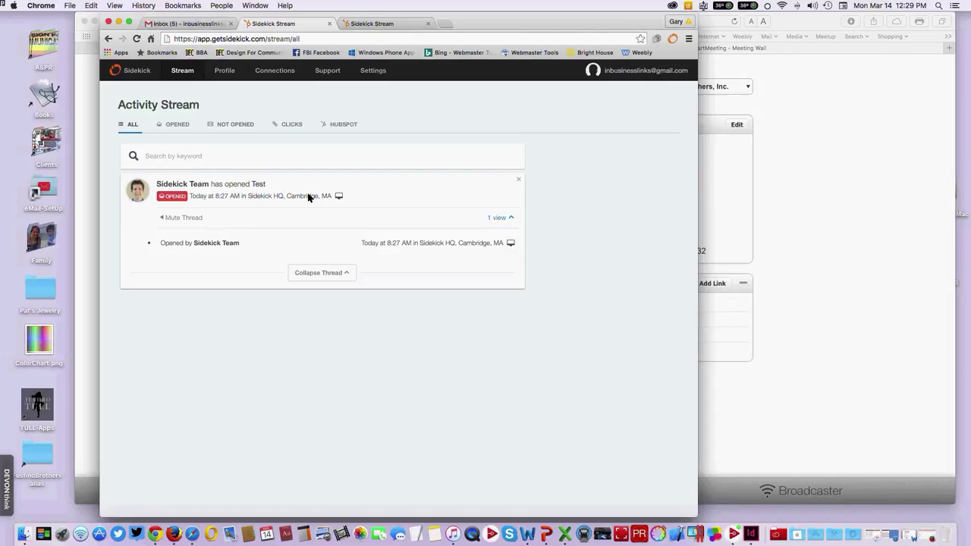
click(179, 125)
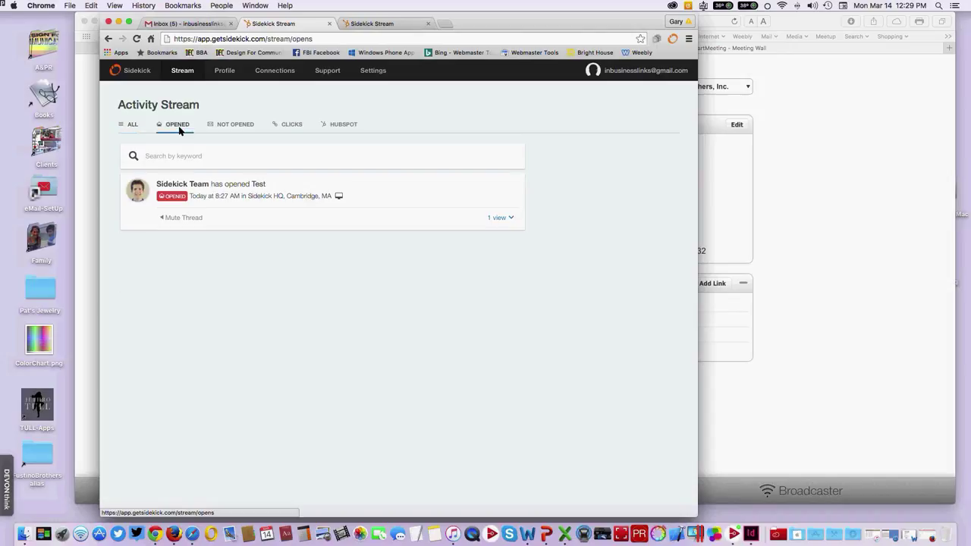
click(233, 127)
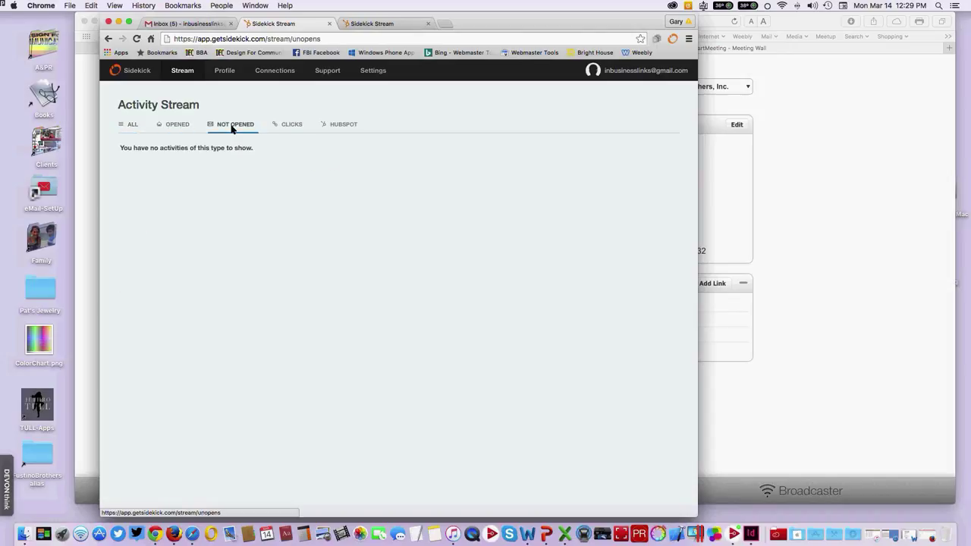
click(292, 126)
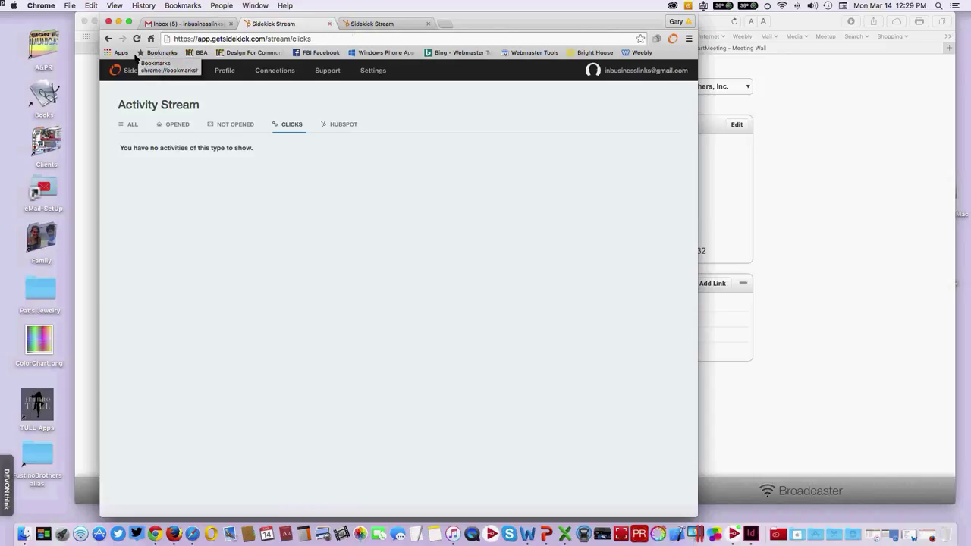
- Close one Sidekick Stream tab and minimize the Chrome window containing Gmail
click(330, 24)
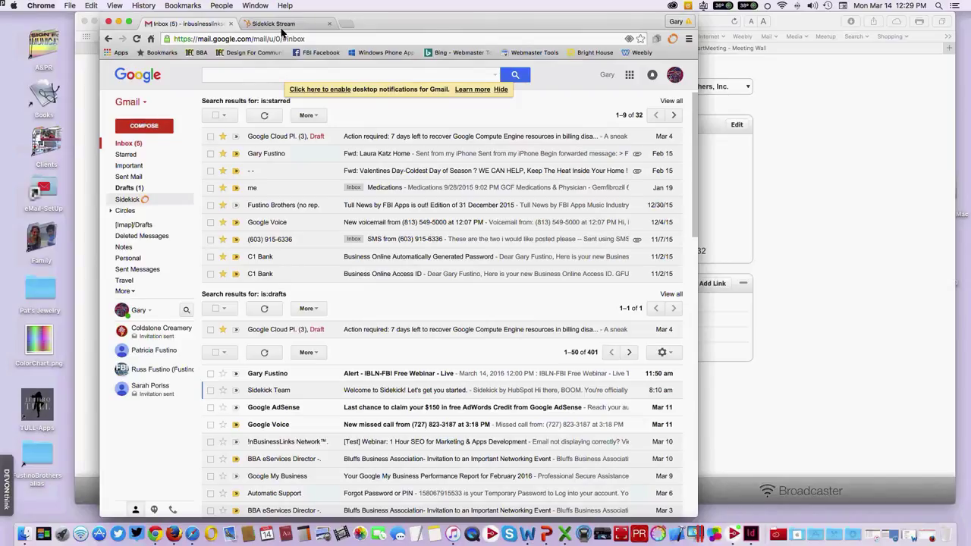
click(279, 25)
key(super+m)
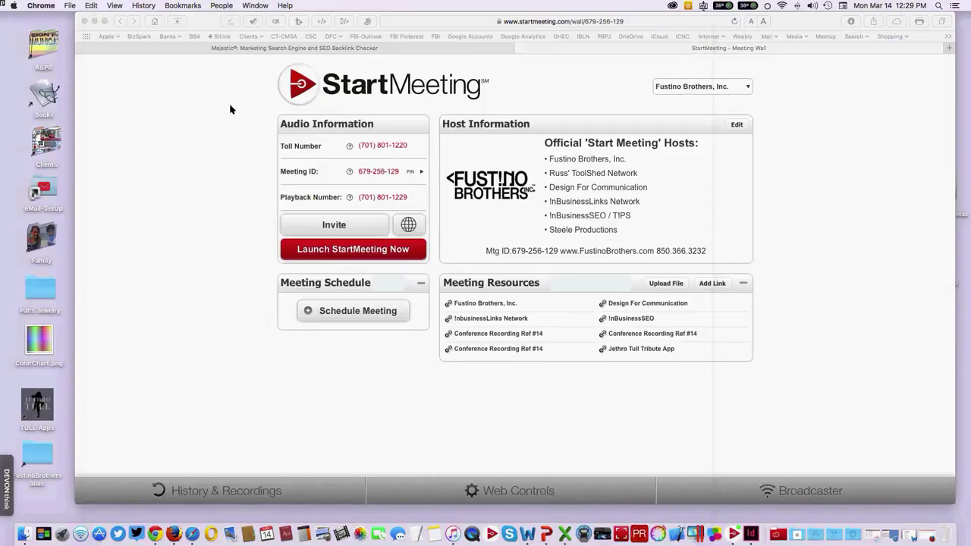
- Restore the minimized Firefox window and close its Keyword Planner and Google Calendar tabs
click(923, 538)
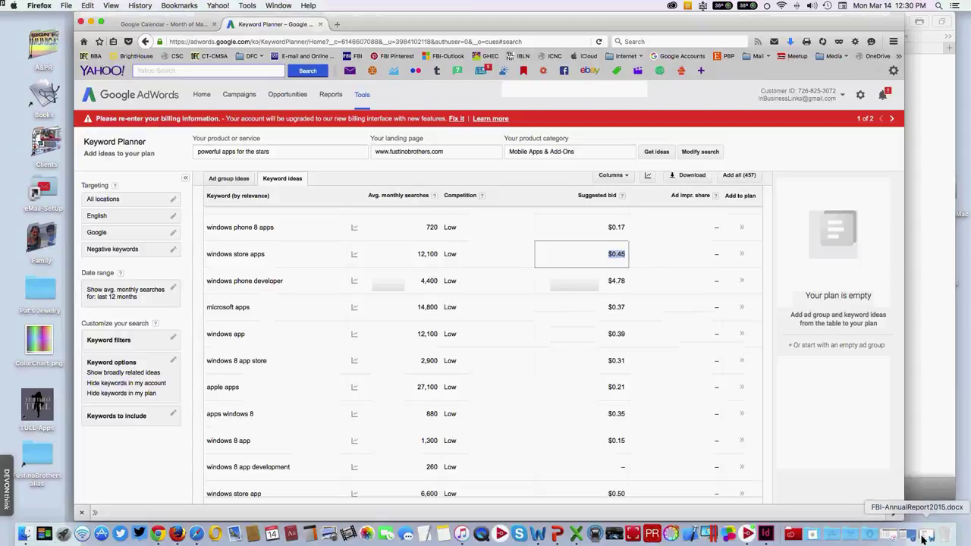
key(super+w)
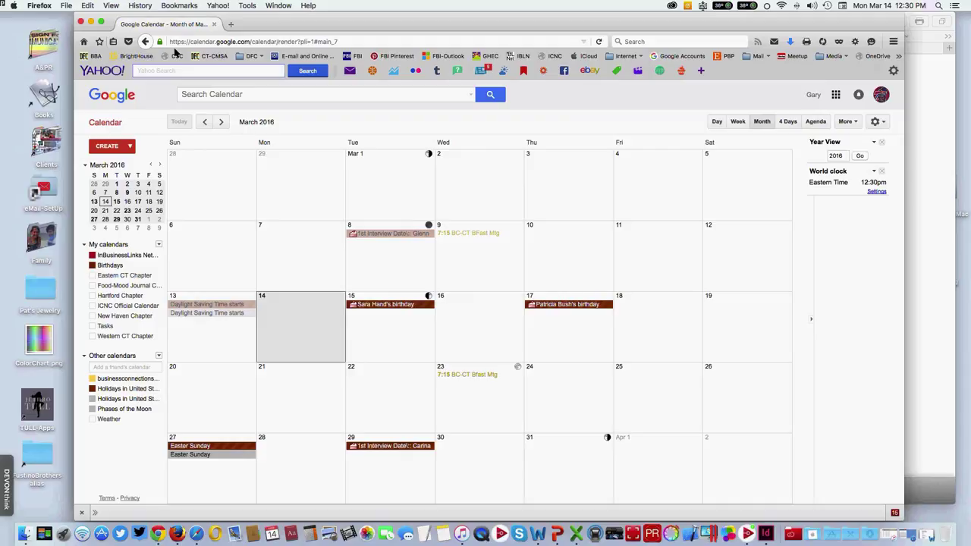
click(216, 25)
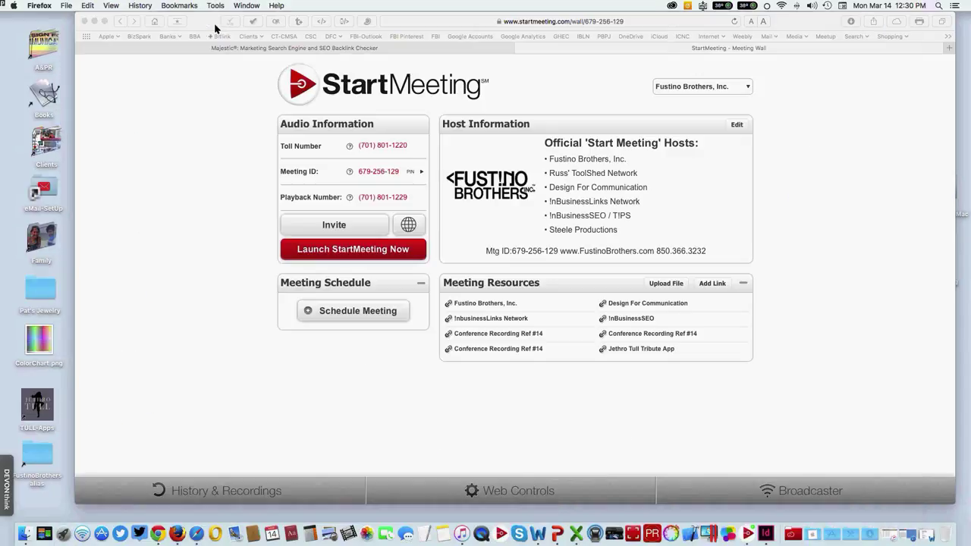
- Switch to the Safari window and load the Majestic home page in the StartMeeting tab
click(216, 28)
click(604, 23)
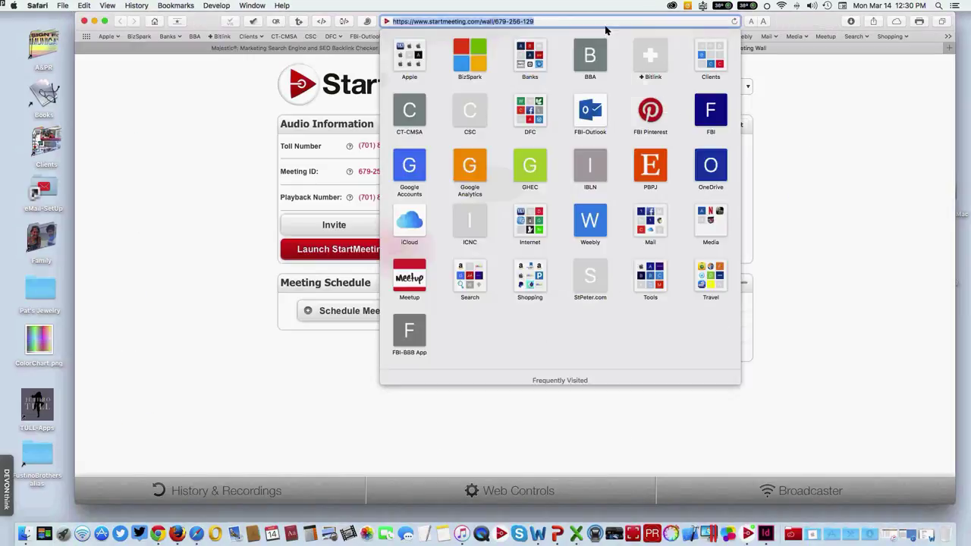
key(BackSpace)
text(maje)
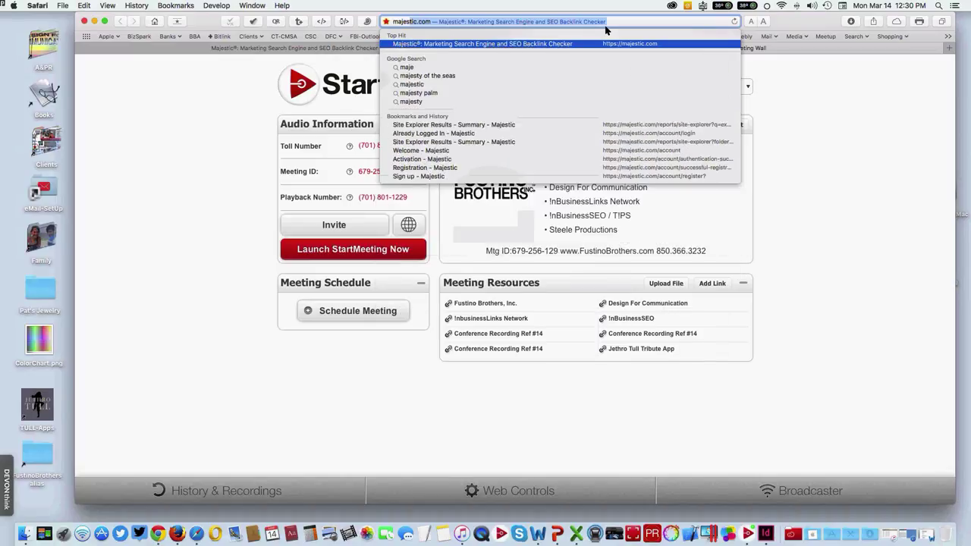
text(stic)
key(Return)
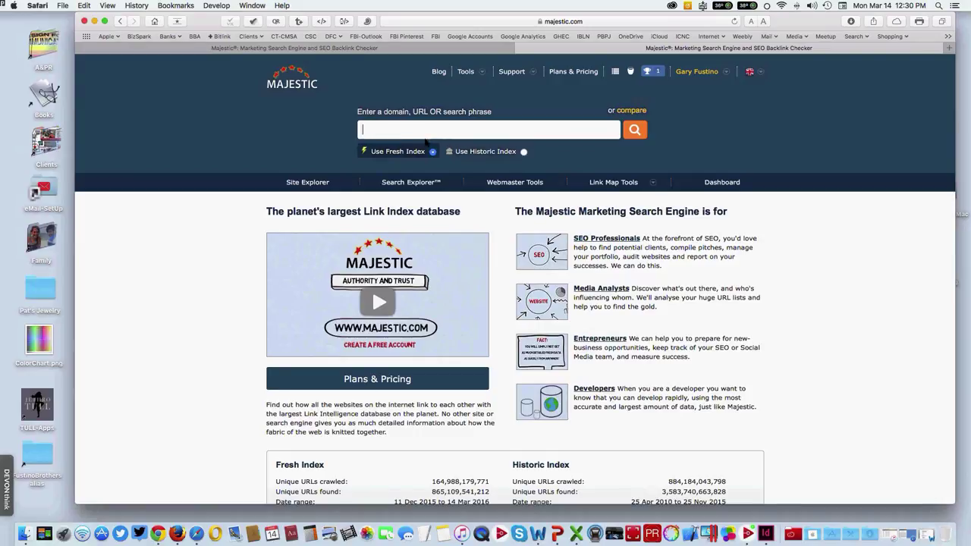
- Search Majestic for fusinobrothers.com and look through the Topics section of its Site Explorer results
text(fusinobrothers.com)
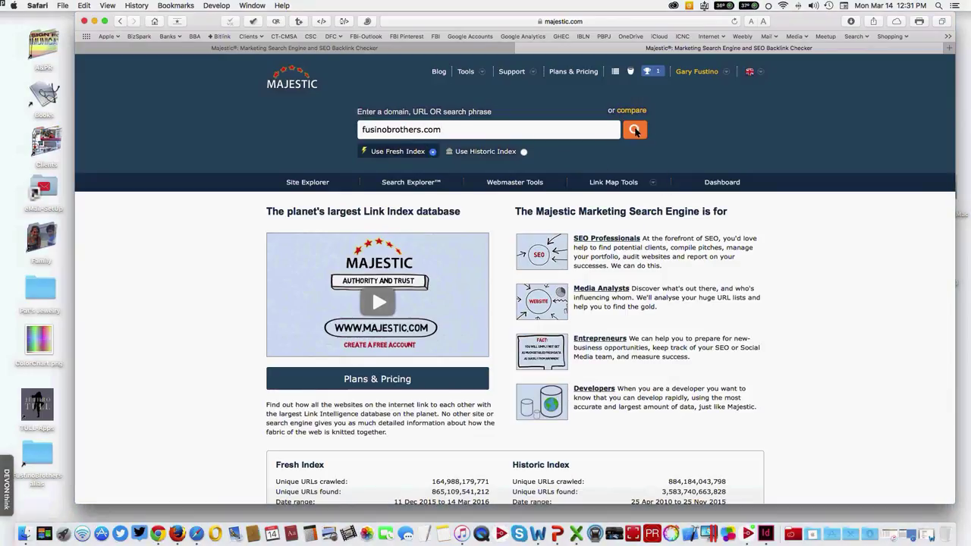
click(635, 130)
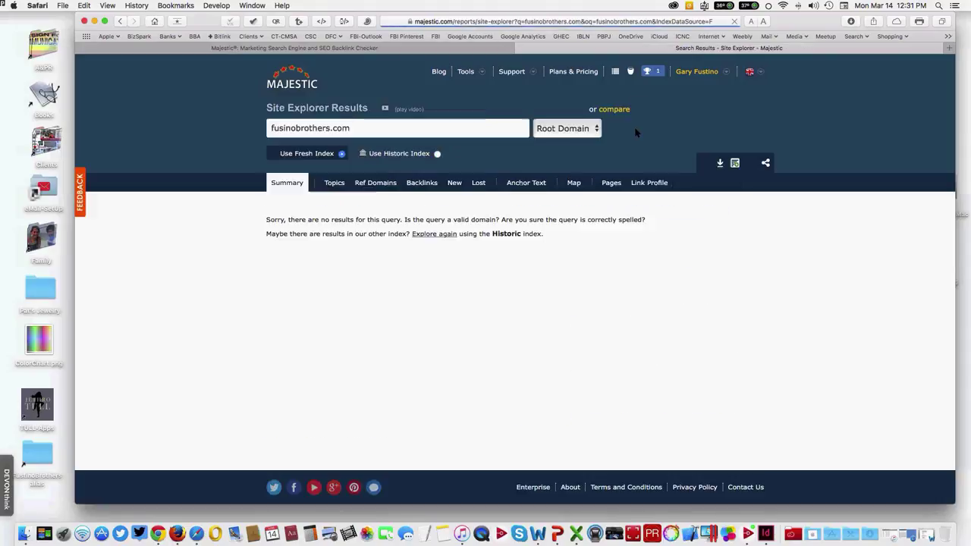
click(343, 188)
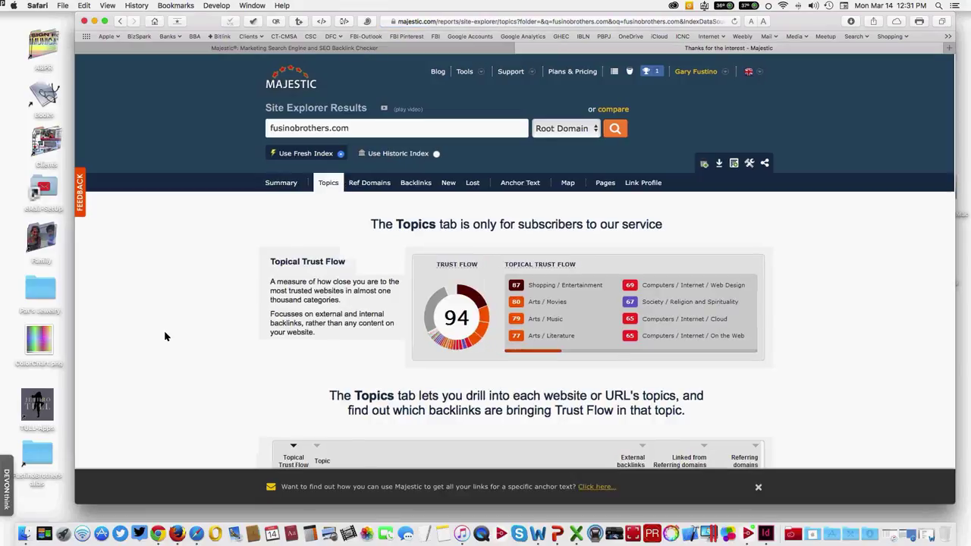
scroll(165, 336, down, 2)
scroll(165, 336, down, 4)
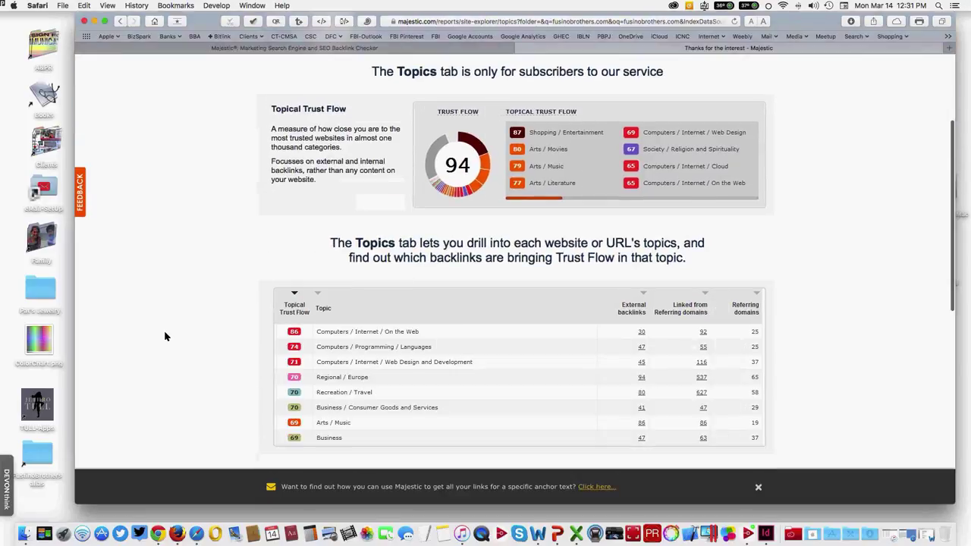
scroll(165, 336, up, 4)
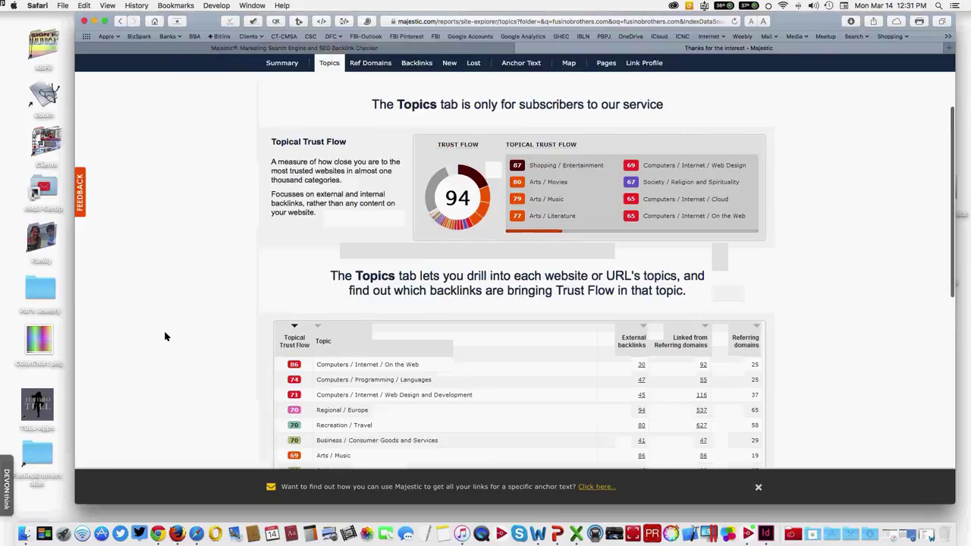
scroll(165, 336, up, 2)
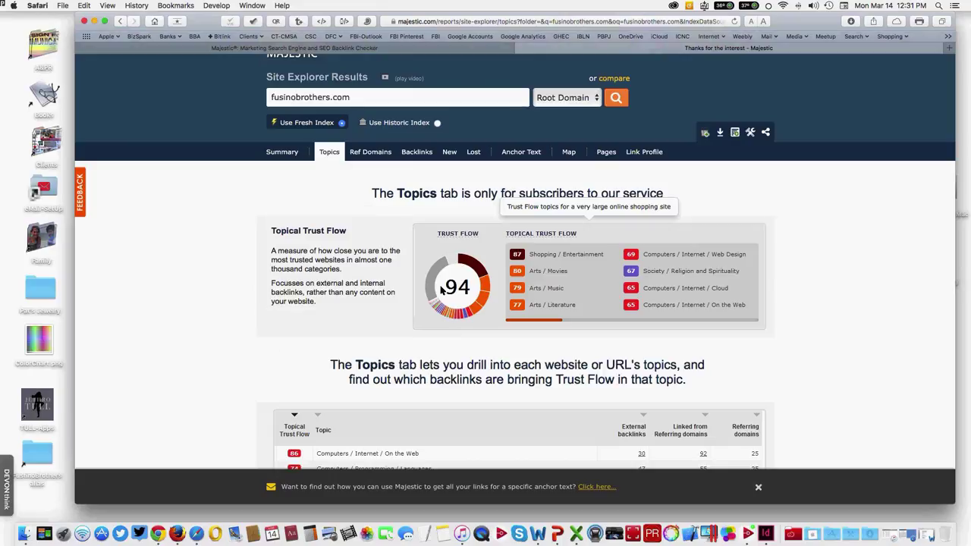
- Check what the Fresh Index covers, switch the results to the Historic Index, and look through its page
mouse_move(320, 131)
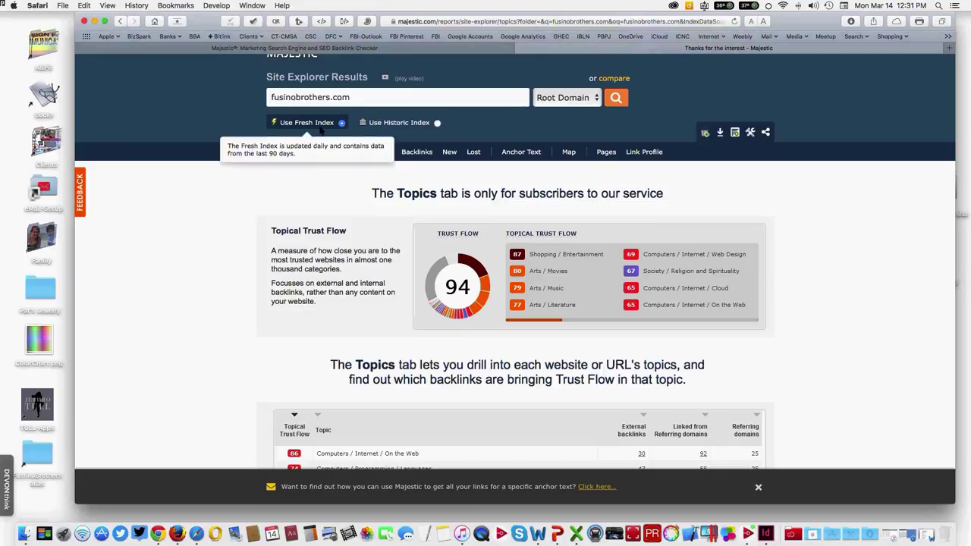
click(397, 124)
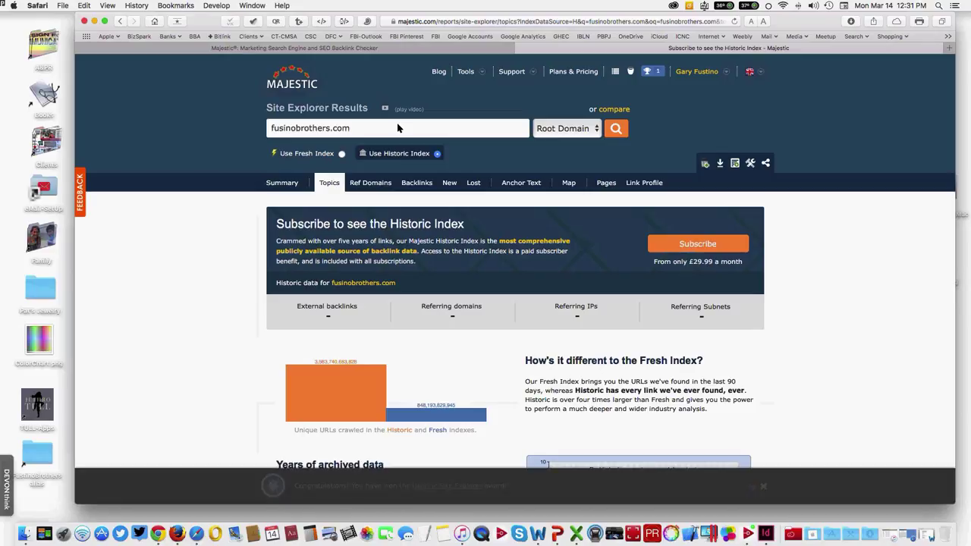
scroll(169, 286, down, 3)
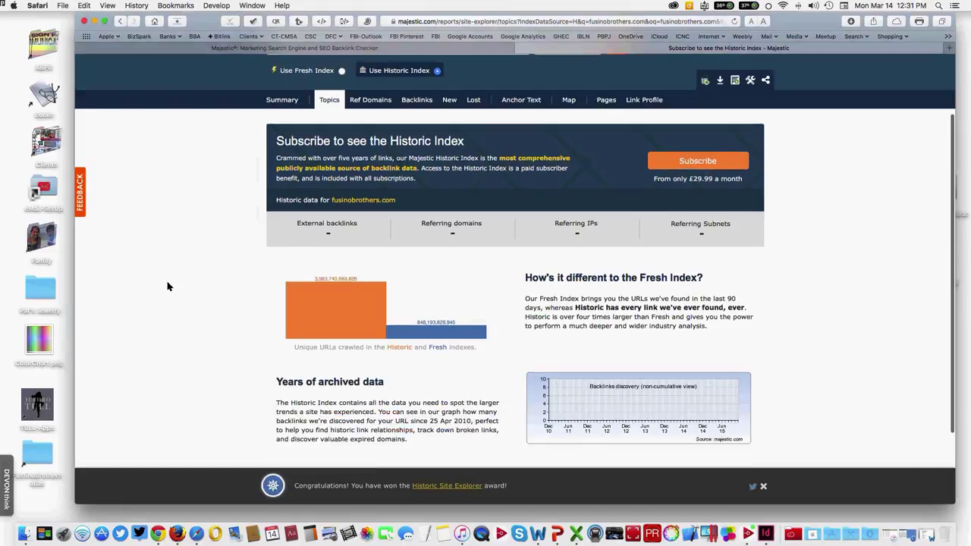
scroll(168, 286, down, 2)
scroll(318, 114, up, 5)
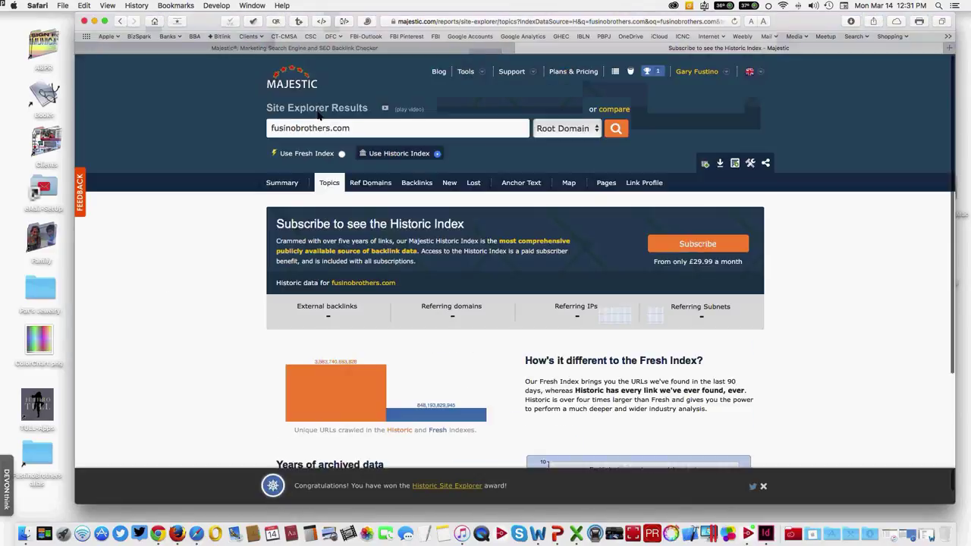
- Replace the domain in the Site Explorer search with goldenhorizonseldercare.com
drag(332, 129, 258, 133)
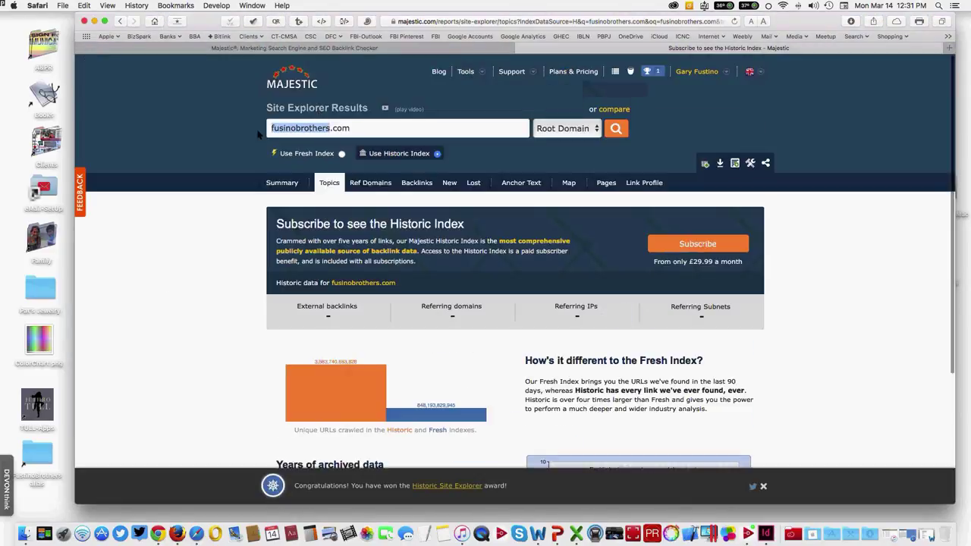
text(goldenh)
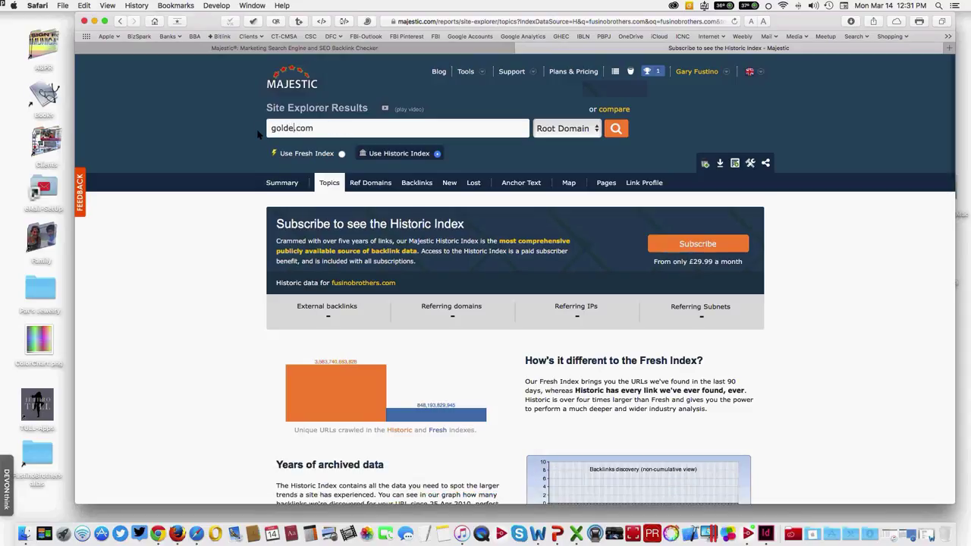
text(orizons)
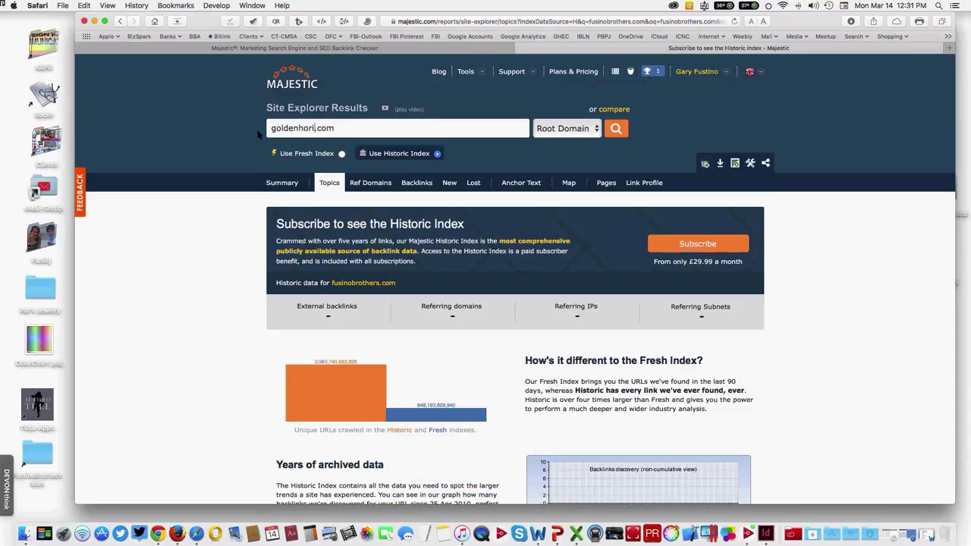
text(elderca)
text(re)
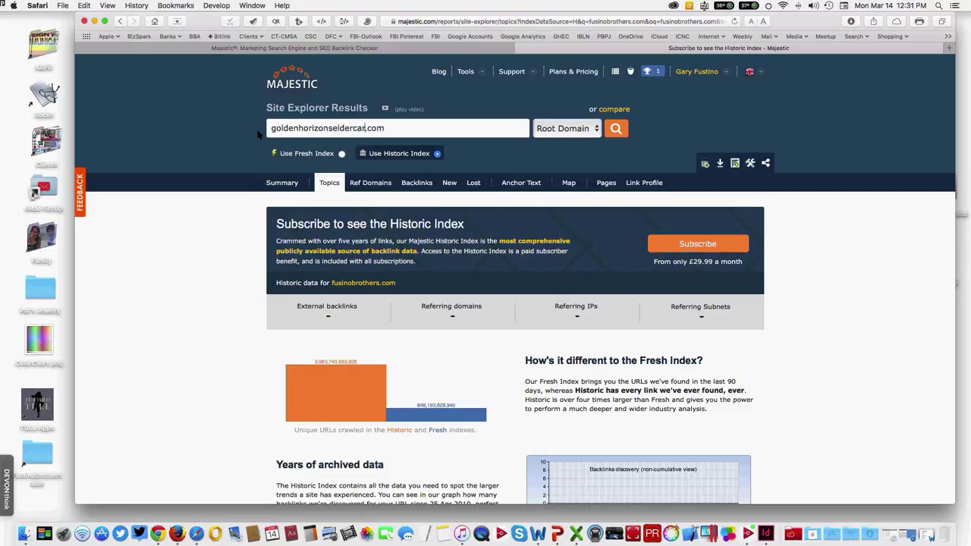